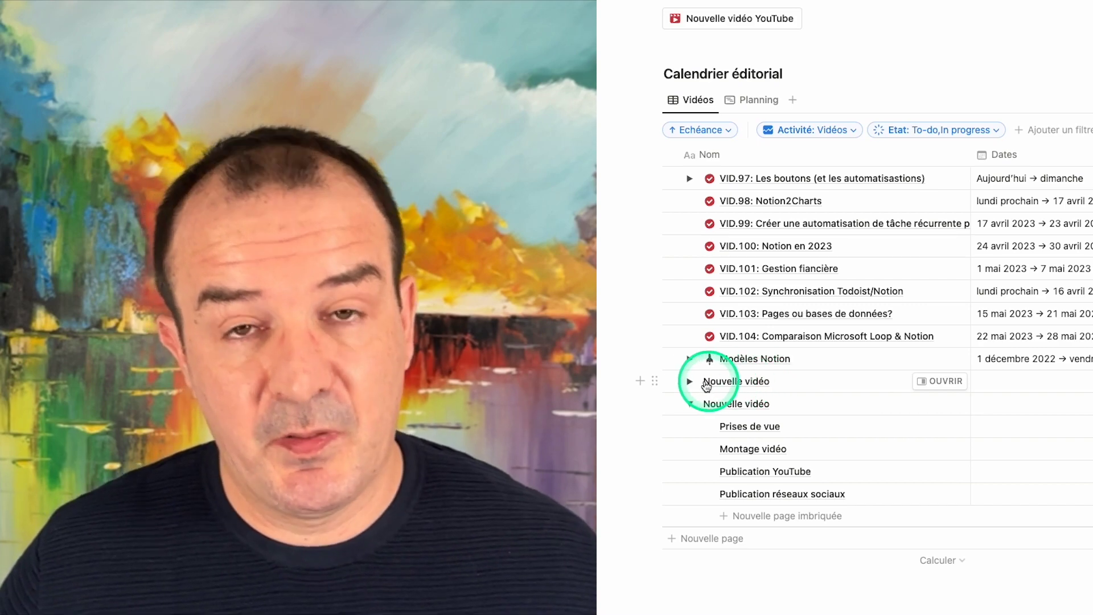
Step: Examine the pages nested under a "Nouvelle vidéo" entry and under VID.97 in the Calendrier éditorial
click(690, 381)
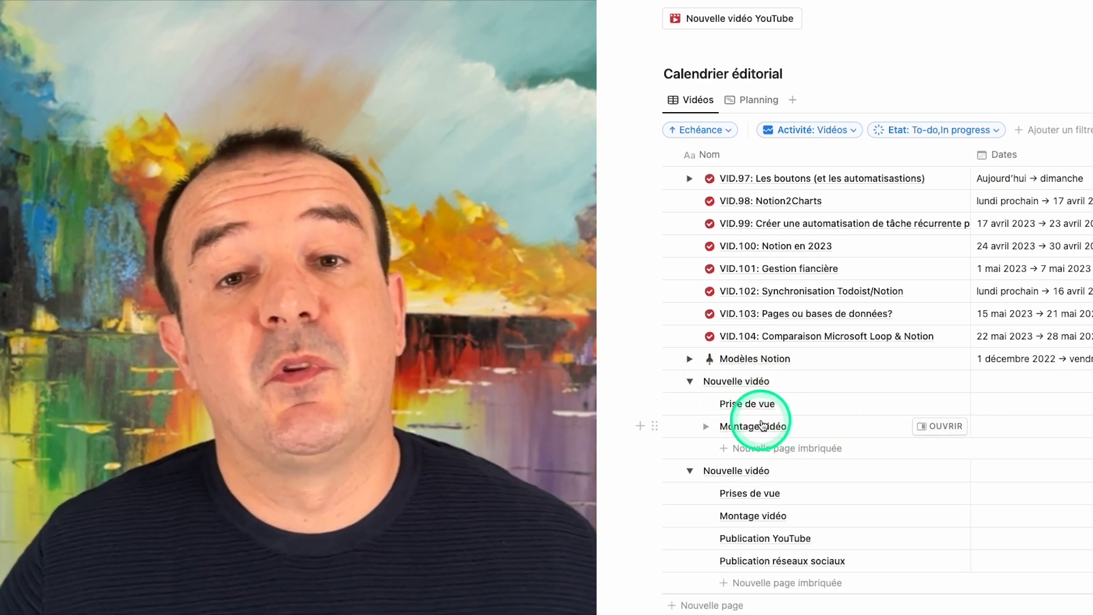
click(891, 431)
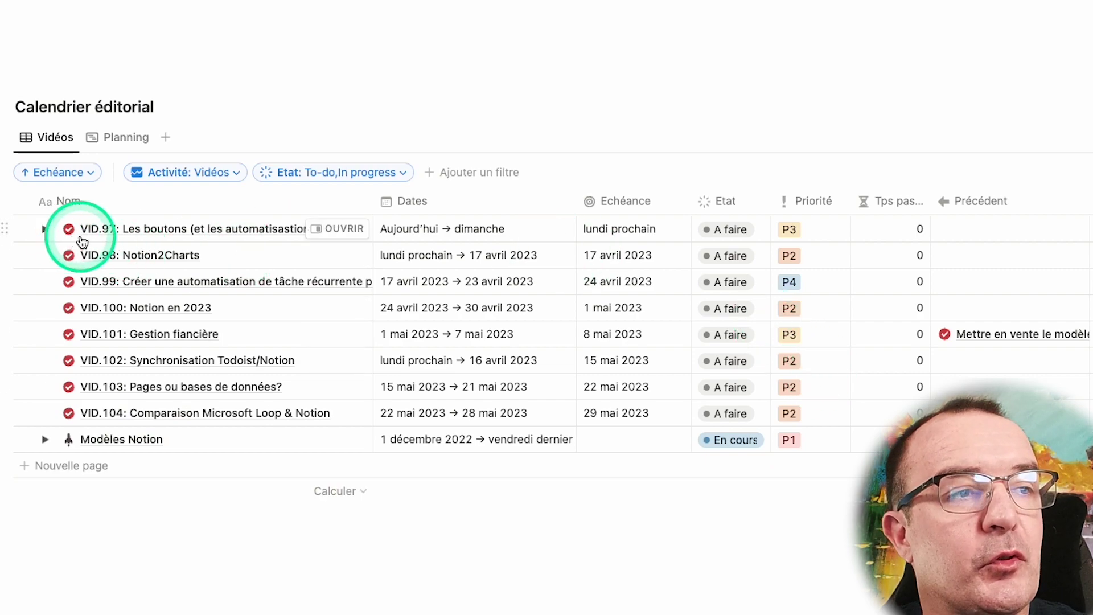
click(45, 230)
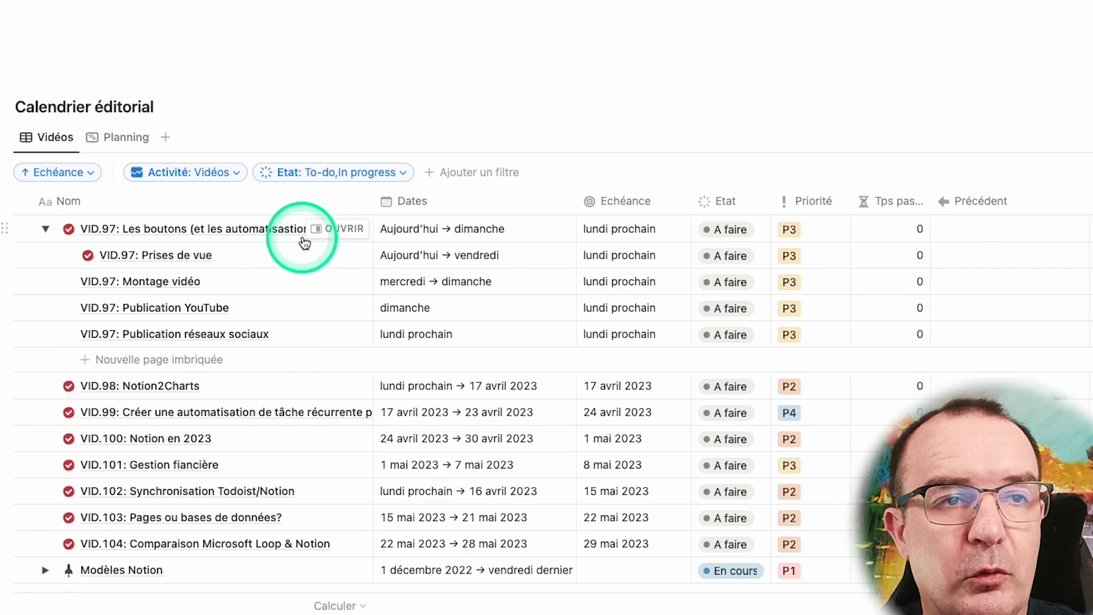
click(45, 228)
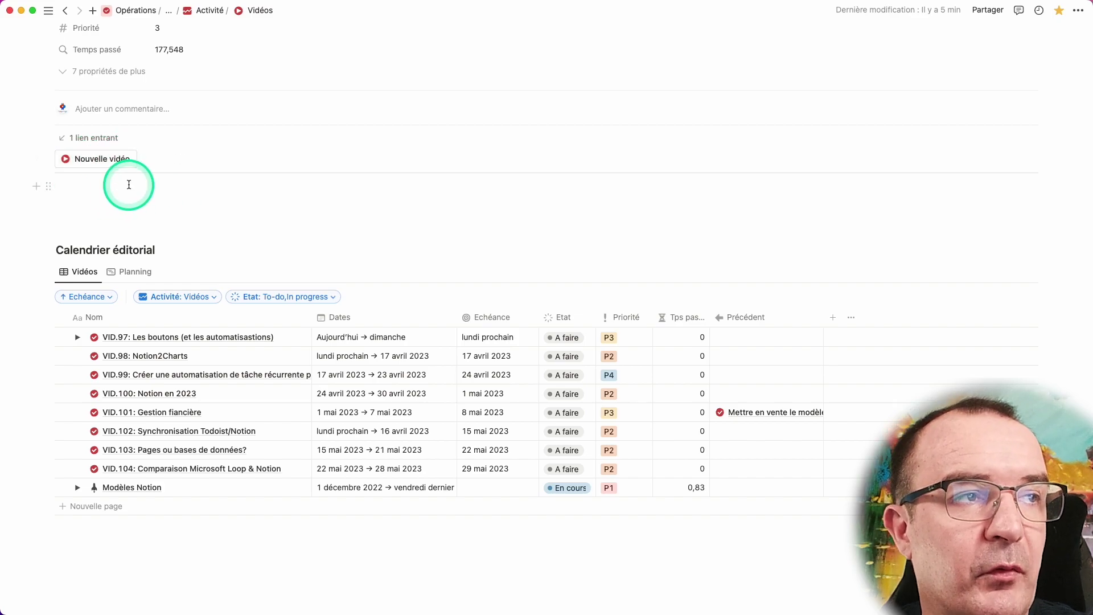
Step: Run the existing "Nouvelle vidéo" automation and expand the created entry in the Calendrier éditorial to show its sub-tasks
click(95, 164)
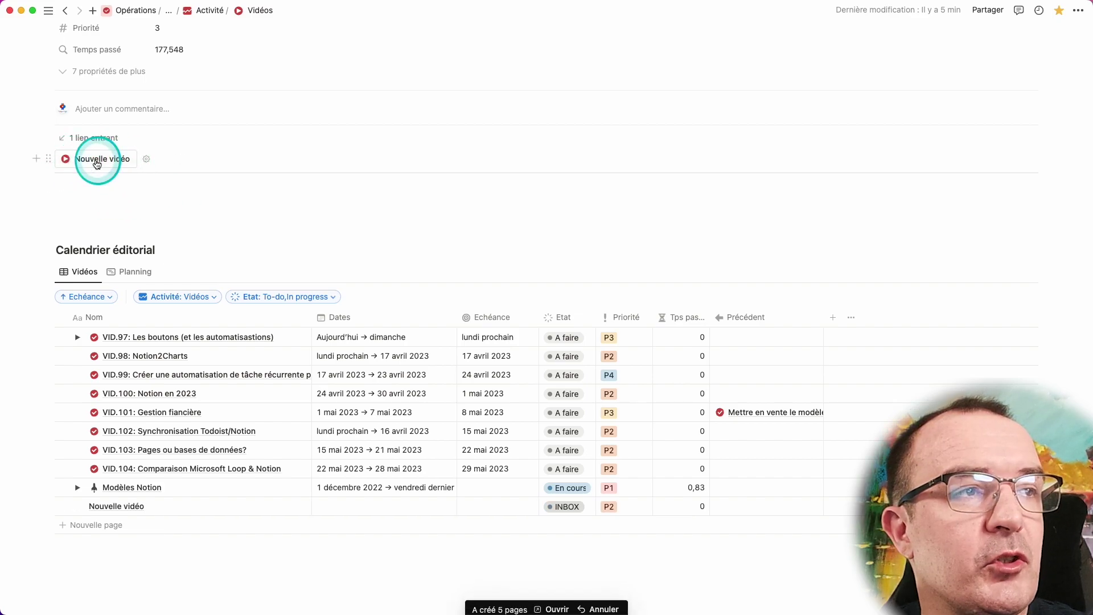
click(135, 508)
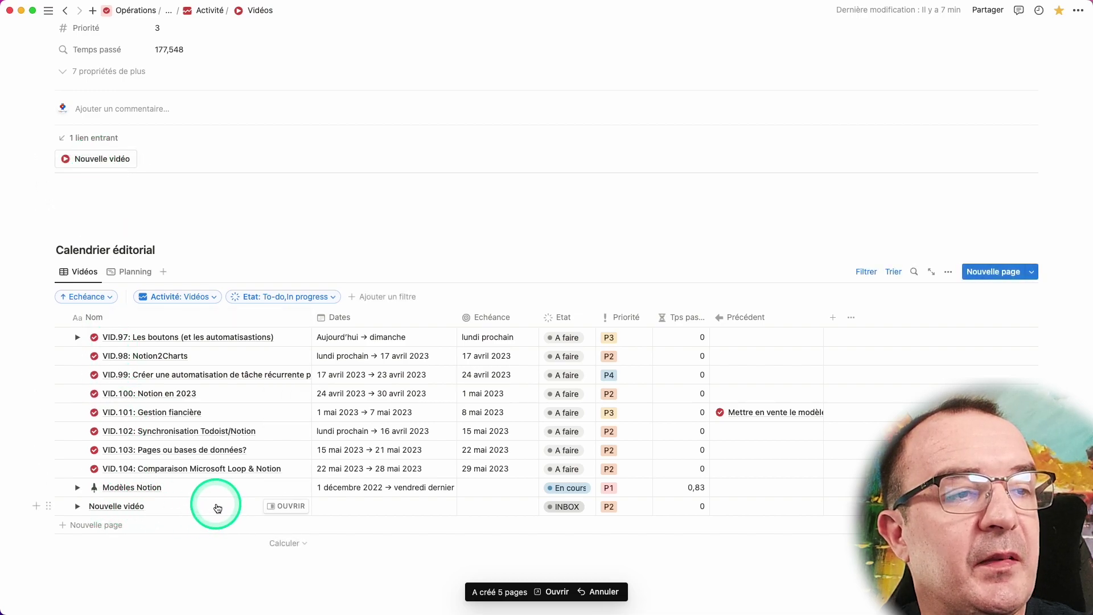
click(77, 506)
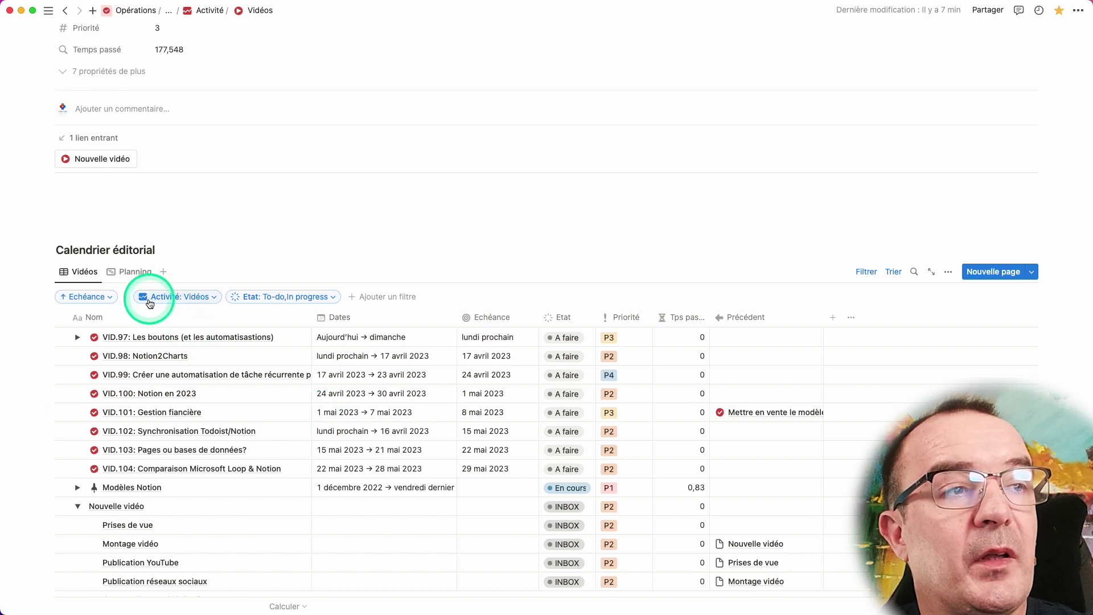
Step: Insert a button block above the Calendrier éditorial with an action that adds a page to the Tâches database
click(205, 196)
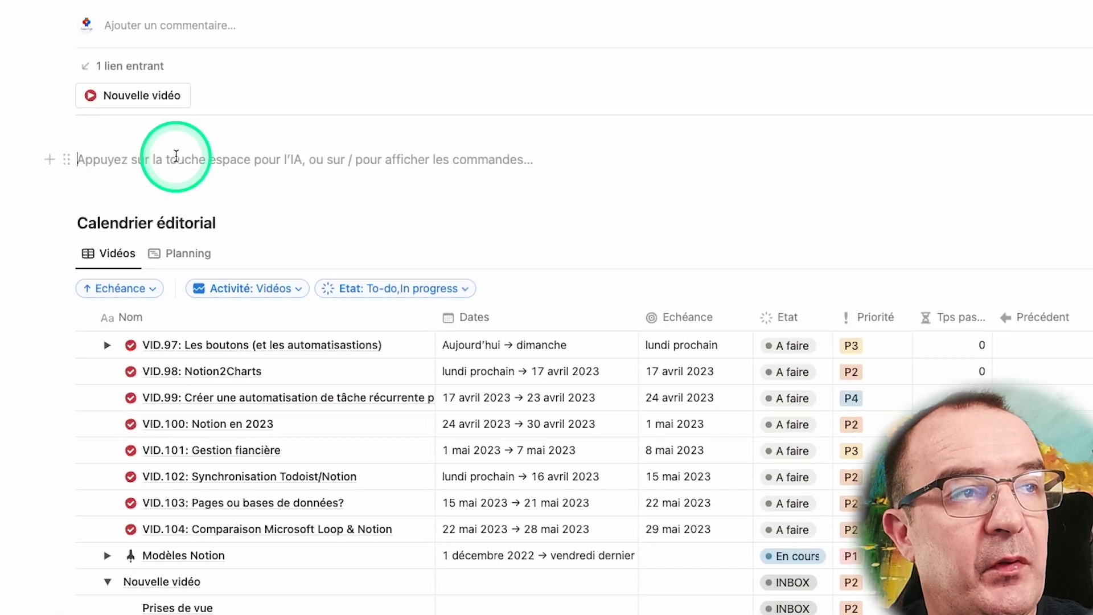
text(/bouton)
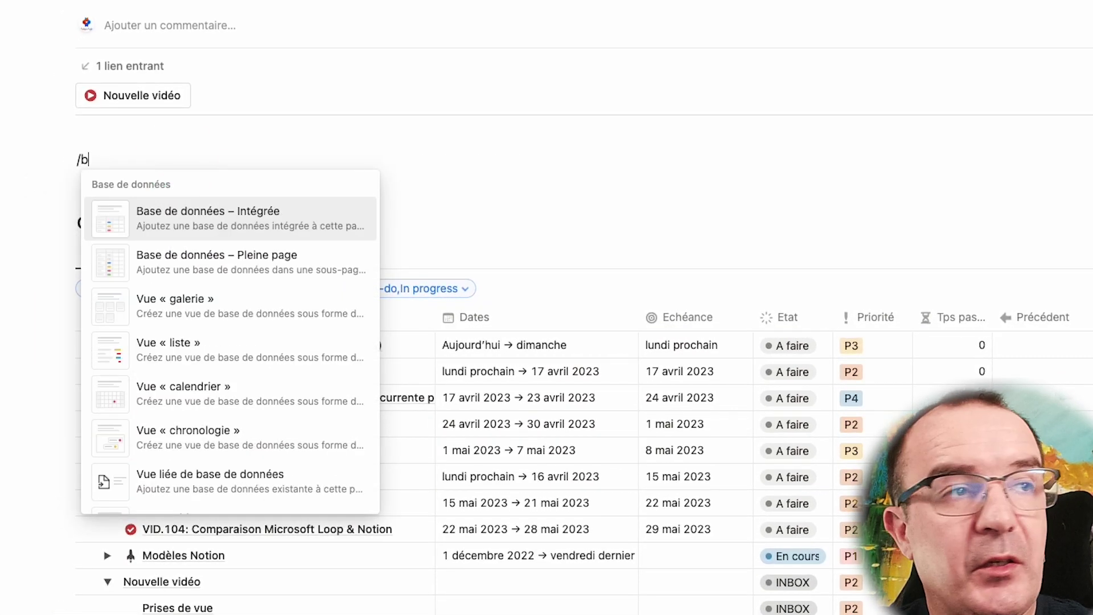
mouse_move(171, 220)
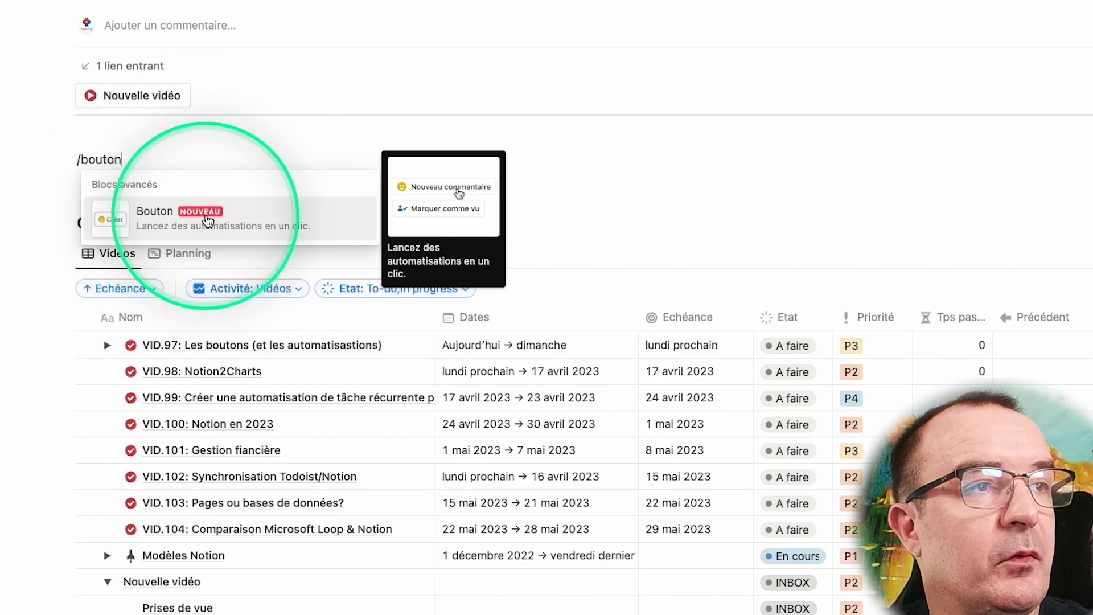
click(174, 219)
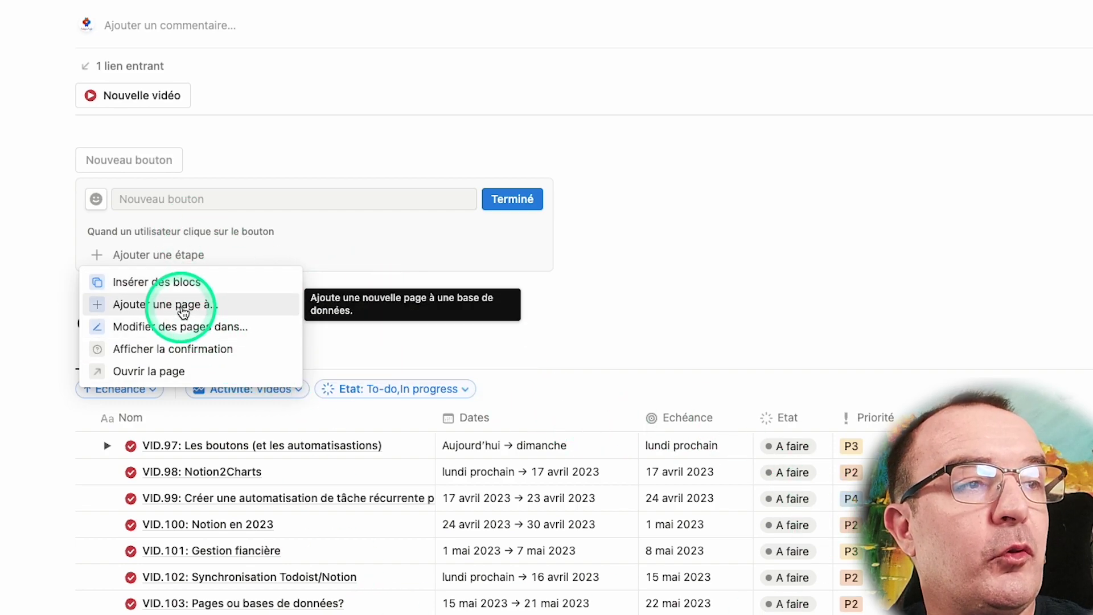
click(128, 304)
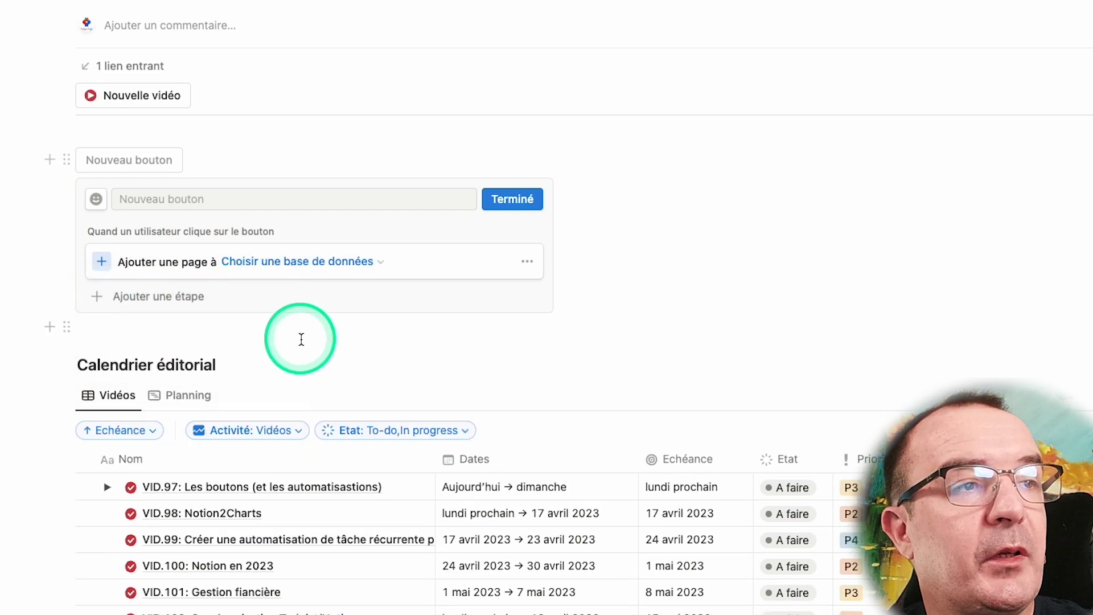
click(369, 265)
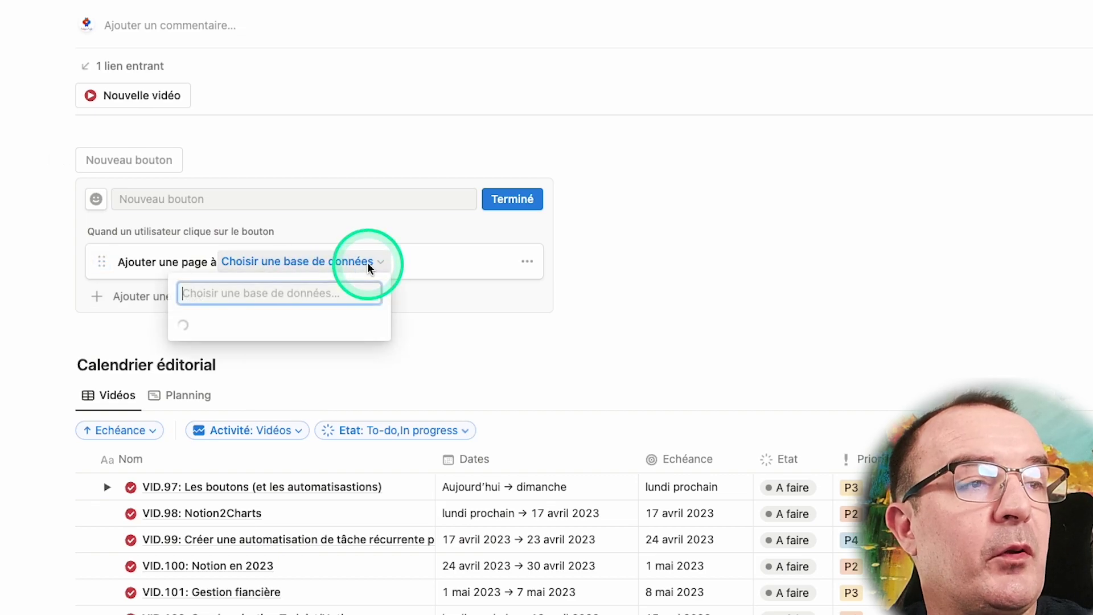
click(250, 340)
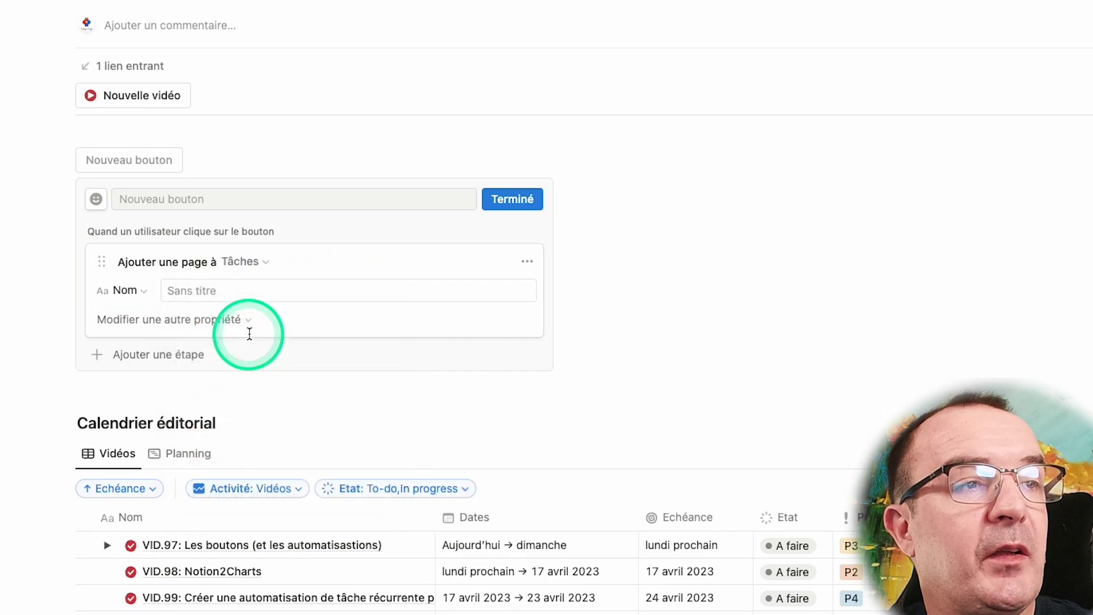
Step: Name the page added by the action "Nouvelle vidéo" and set its Activité property to Vidéos
click(215, 287)
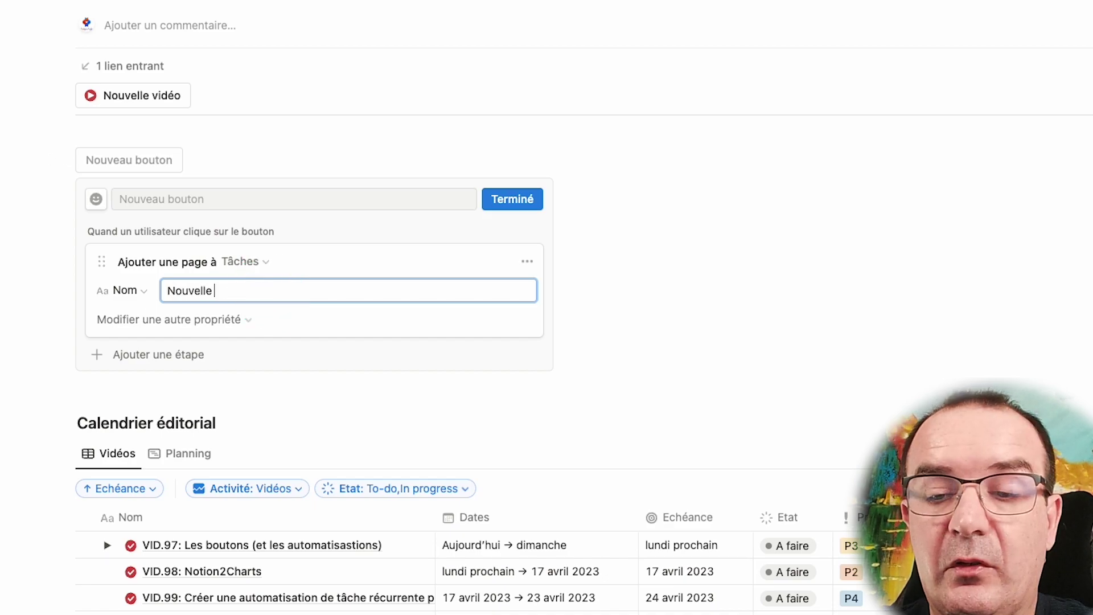
click(246, 320)
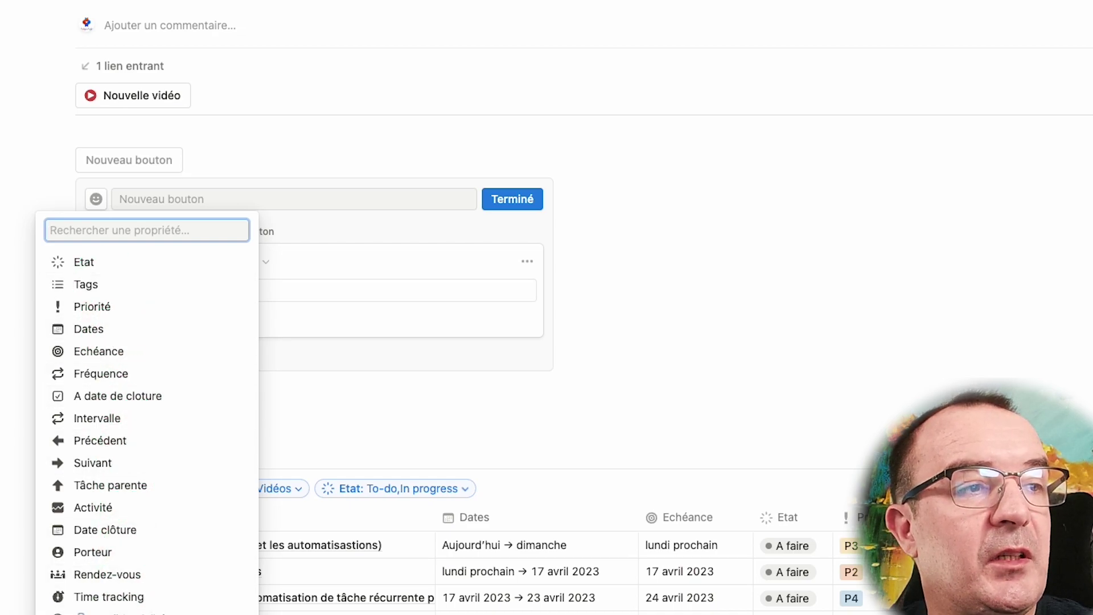
click(114, 508)
click(235, 318)
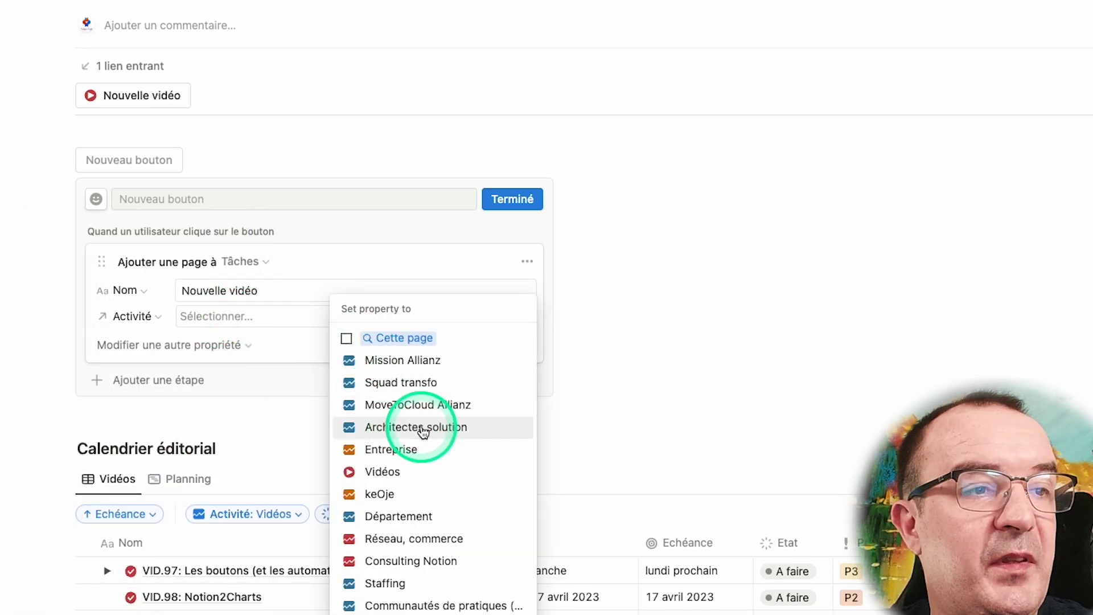
click(386, 474)
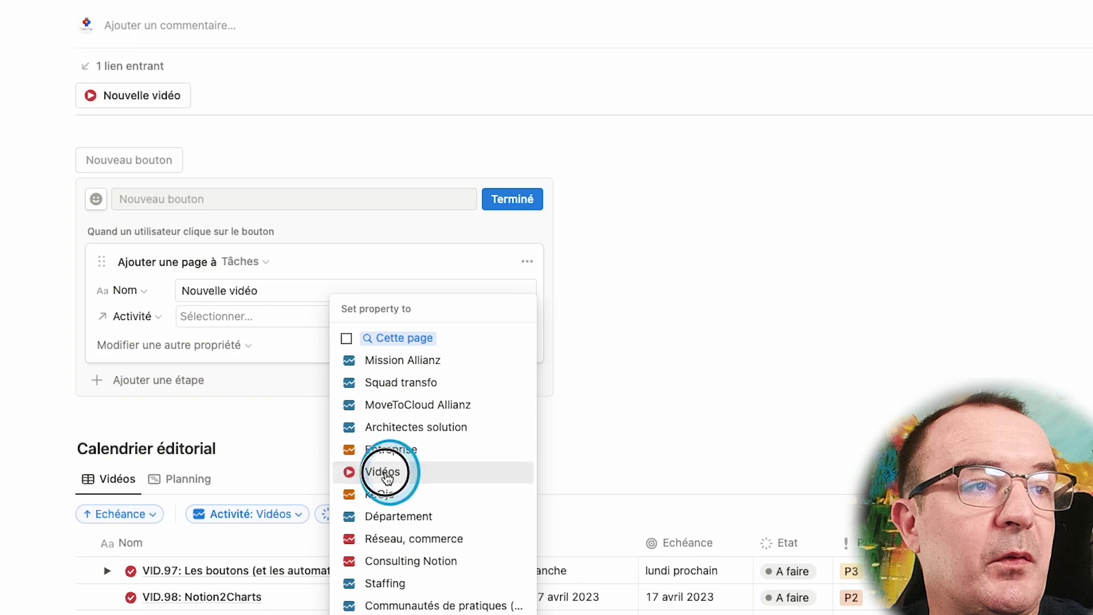
click(336, 247)
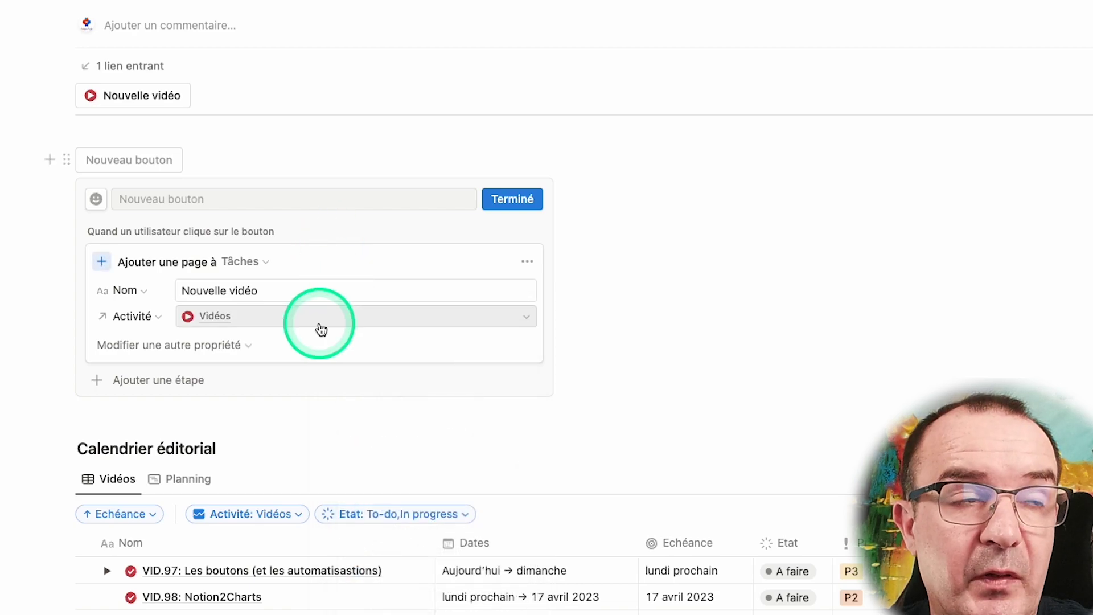
Step: Add the Priorité property to the "Nouvelle vidéo" page action and set it to P2
click(227, 343)
click(91, 329)
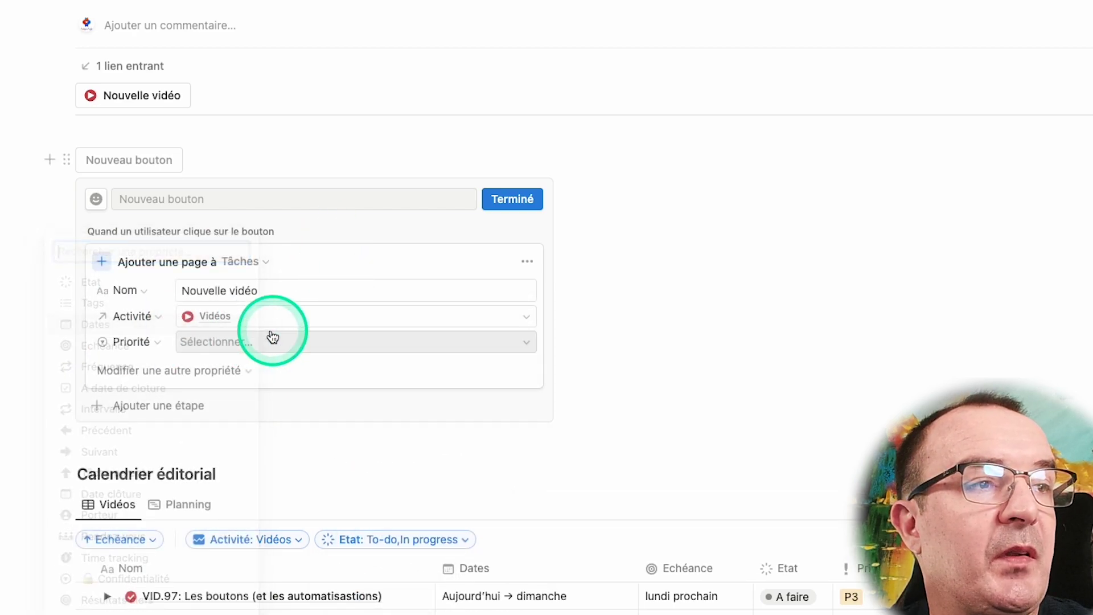
click(248, 340)
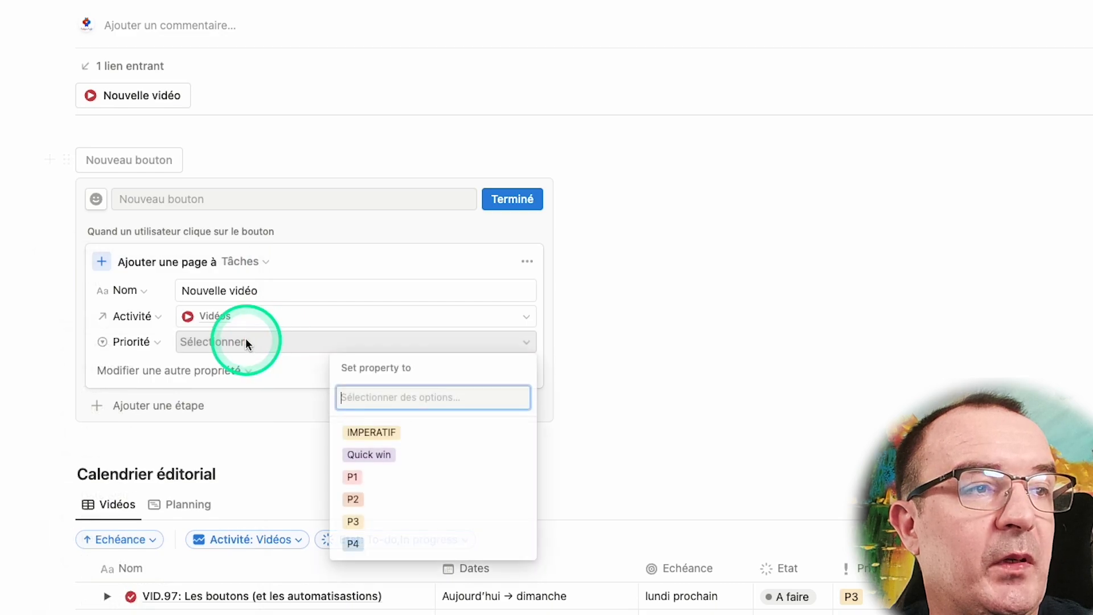
click(366, 501)
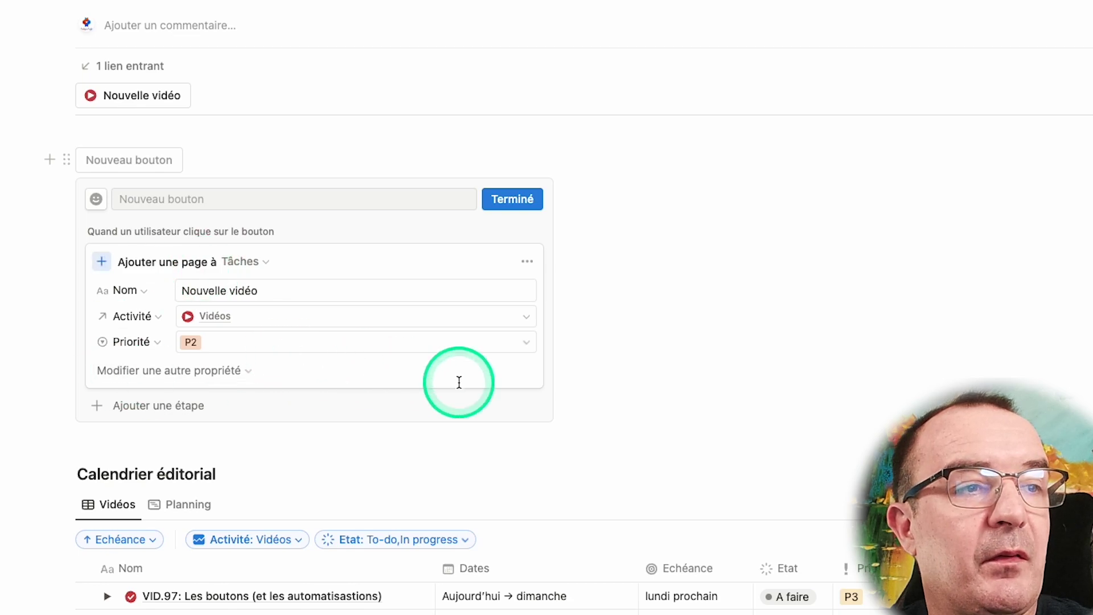
Step: Add a second action to the new button that creates a page named "Prise de vue" in the Tâches database
scroll(647, 403, down, 4)
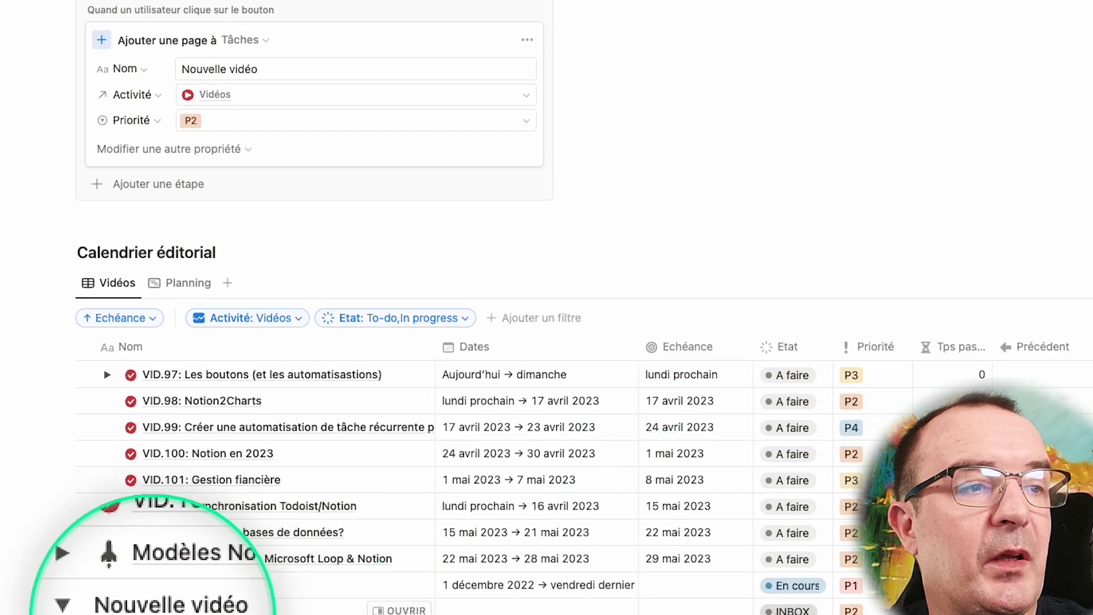
scroll(281, 598, up, 3)
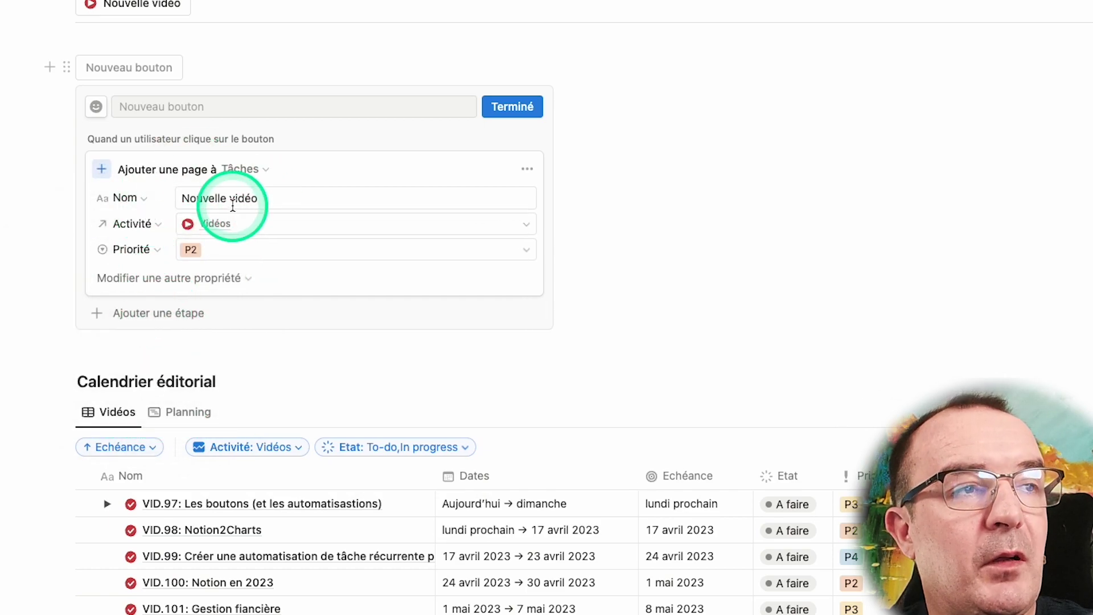
click(175, 313)
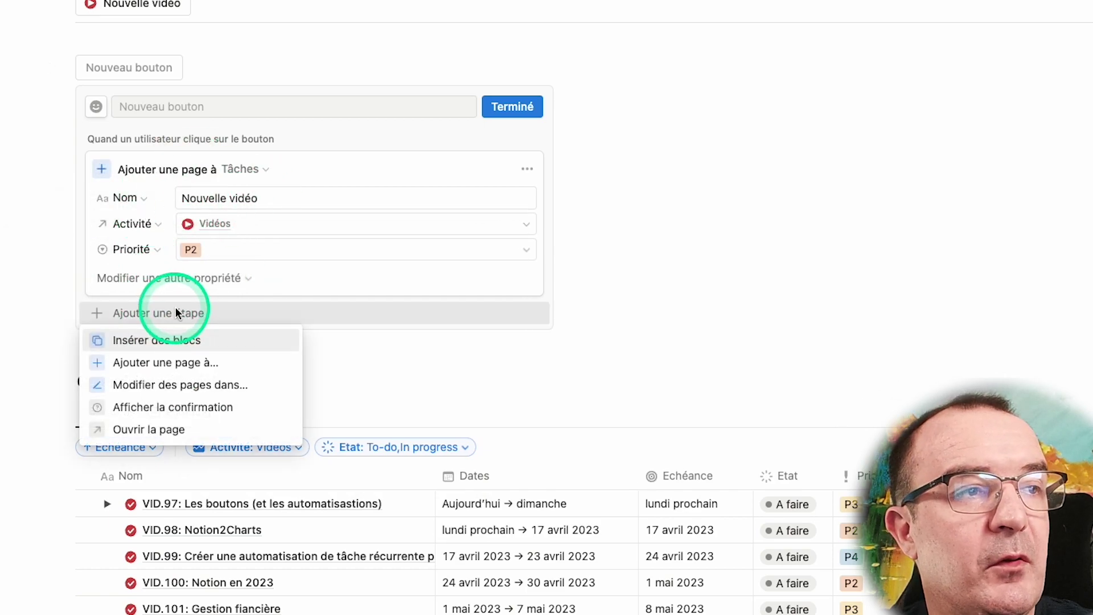
click(171, 367)
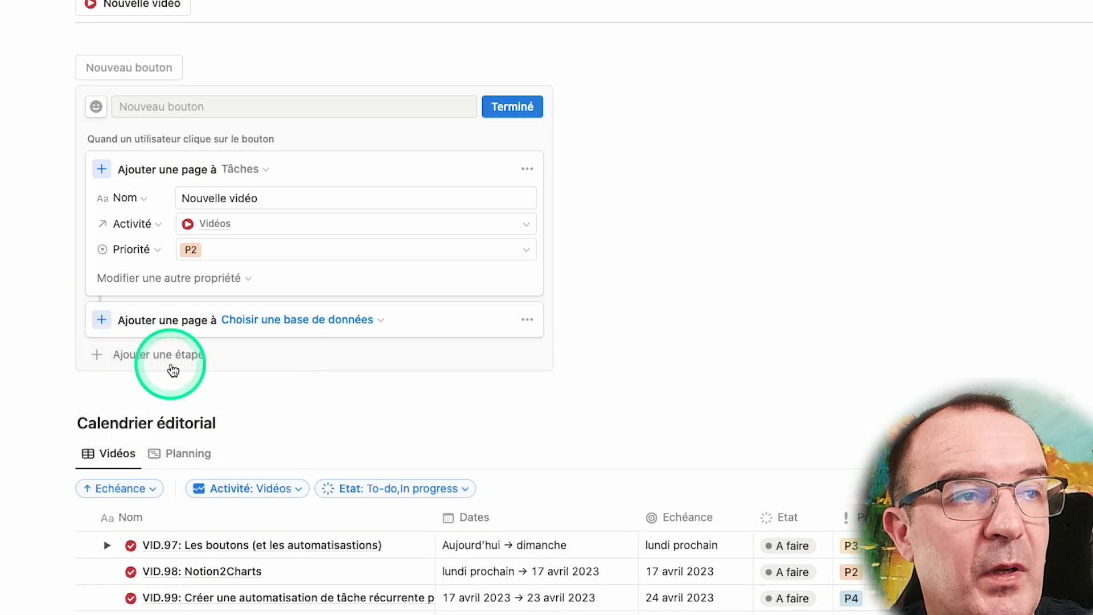
click(307, 325)
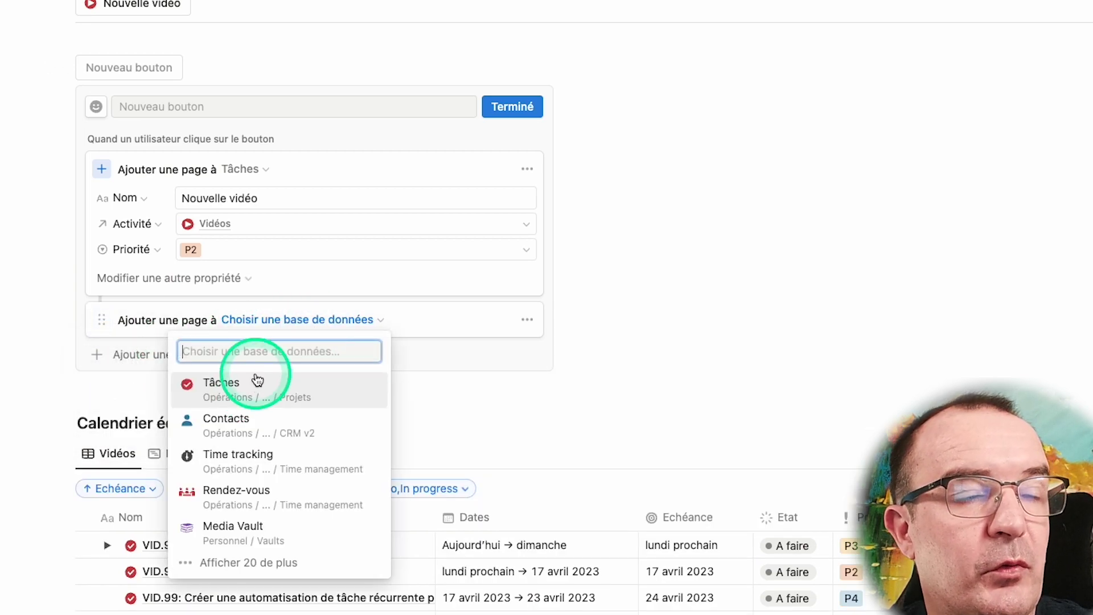
click(233, 392)
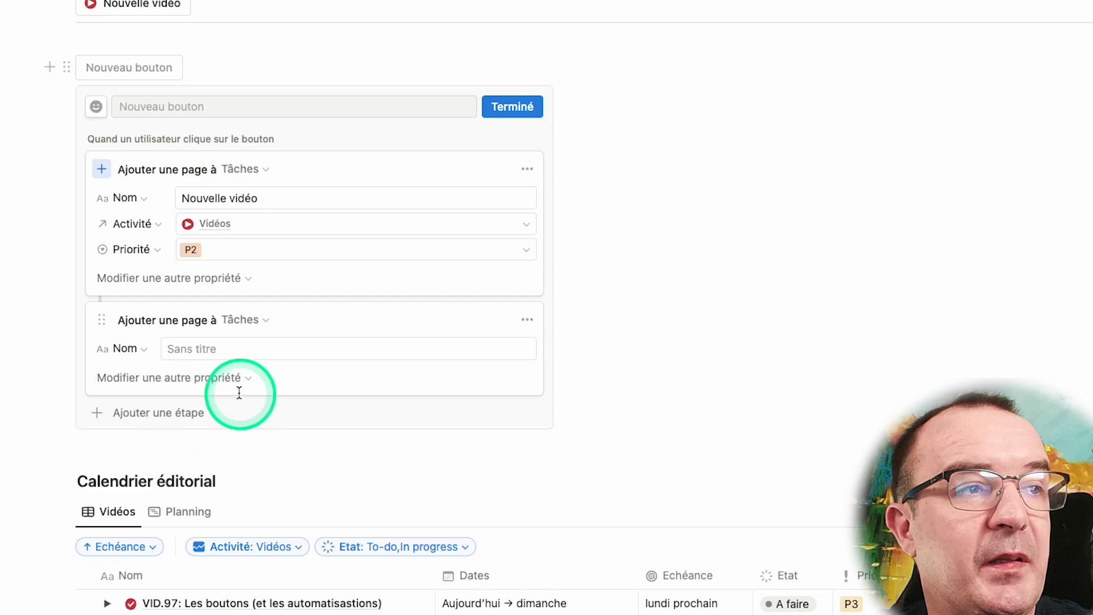
click(228, 346)
text(Prise de vue)
Step: Set Priorité to P2 and Activité to Vidéos for the "Prise de vue" page
click(210, 381)
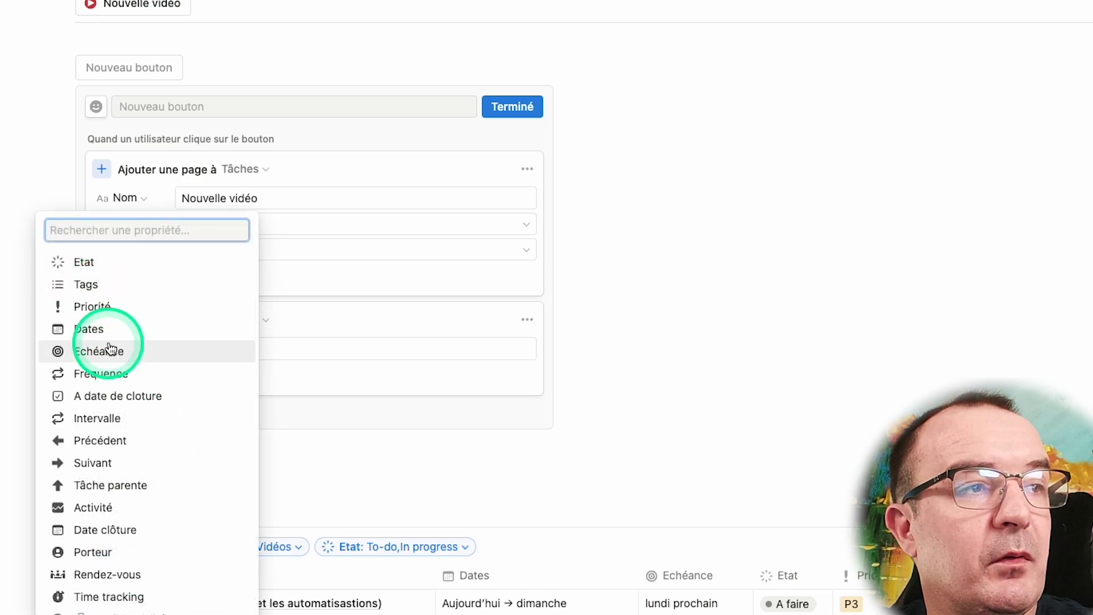
click(100, 311)
click(228, 376)
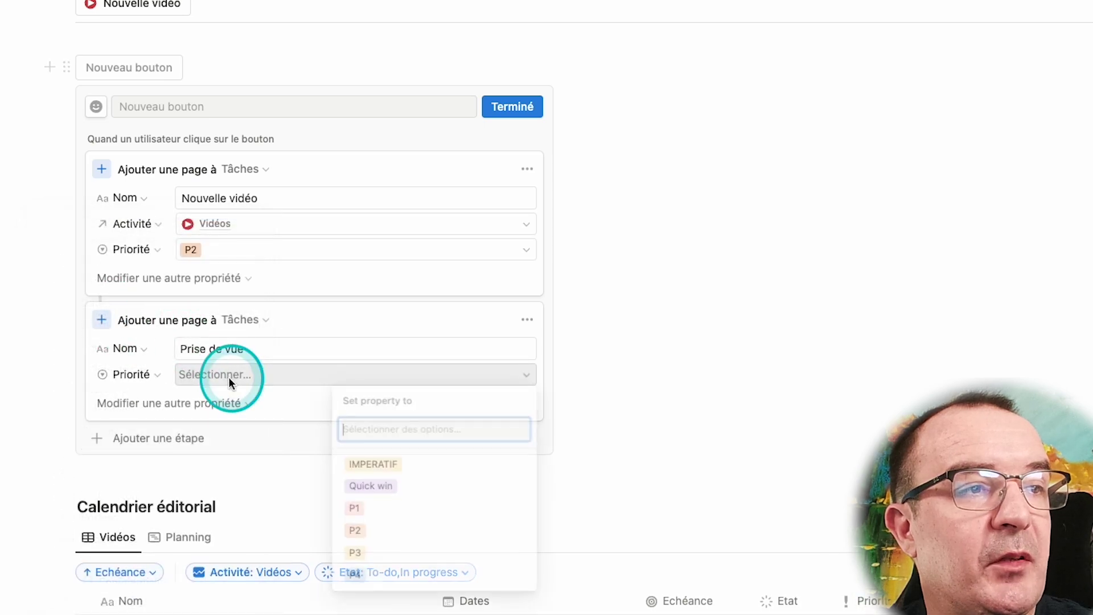
click(353, 531)
click(174, 403)
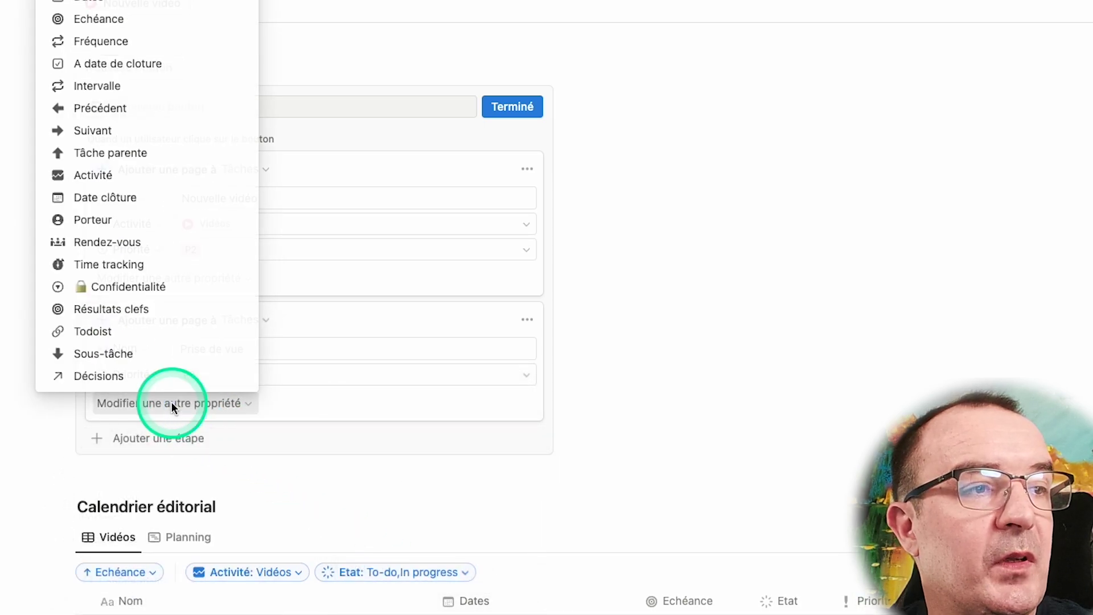
click(127, 175)
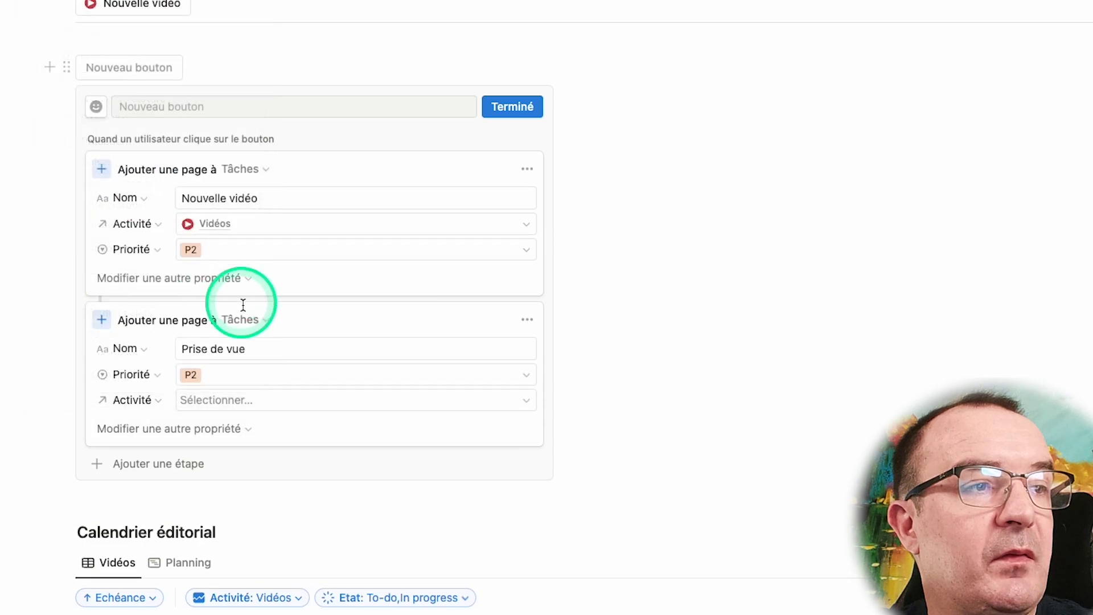
click(244, 406)
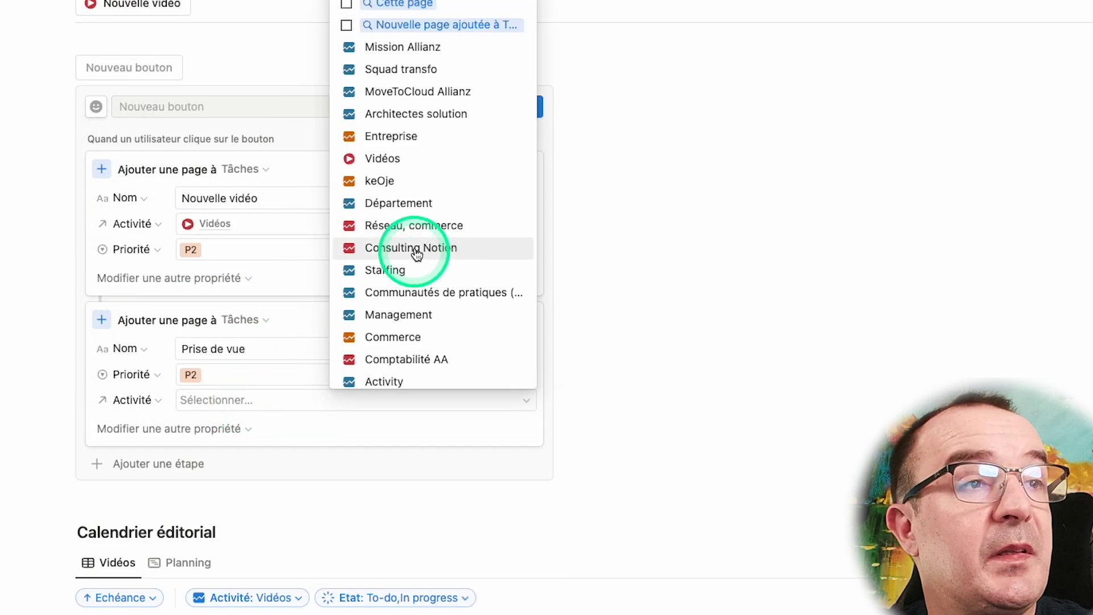
click(390, 172)
click(196, 436)
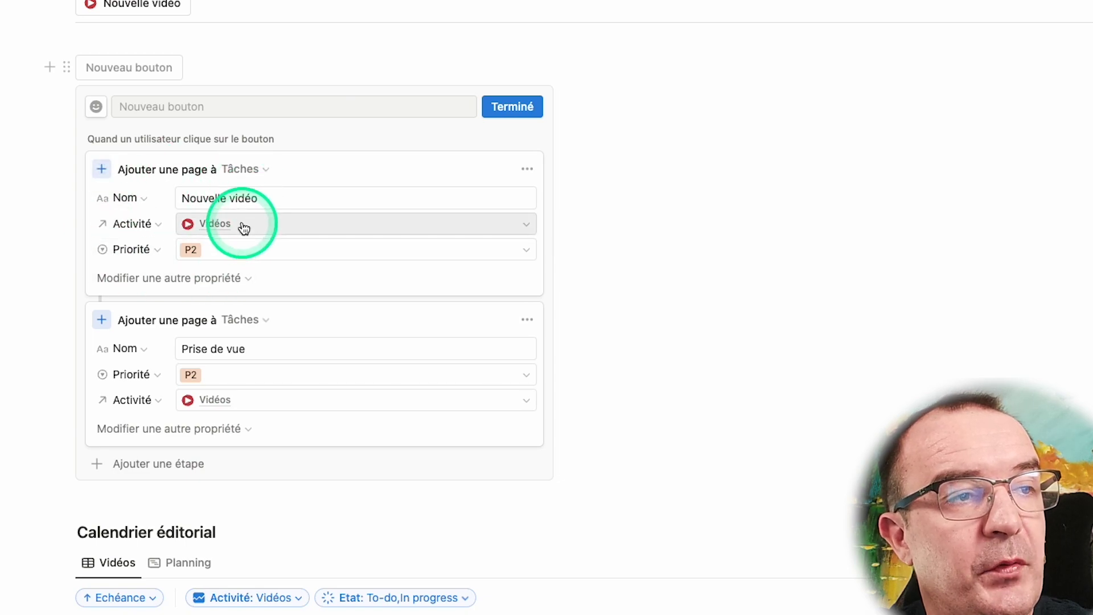
Step: Add the Tâche parente property to the "Prise de vue" action and set it to the page added in step 1
click(170, 431)
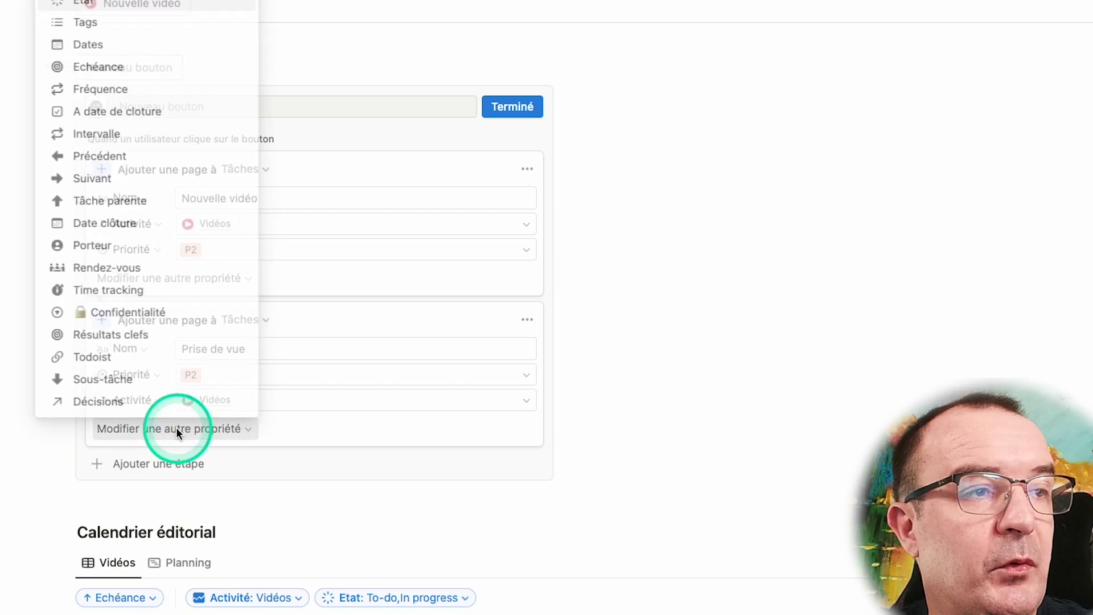
click(99, 201)
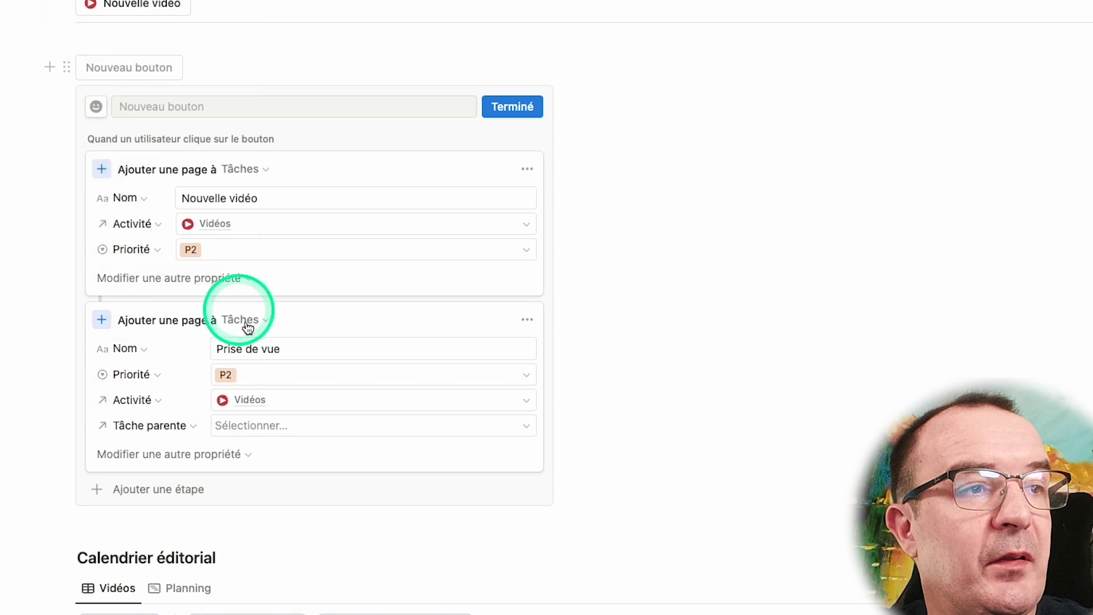
click(294, 428)
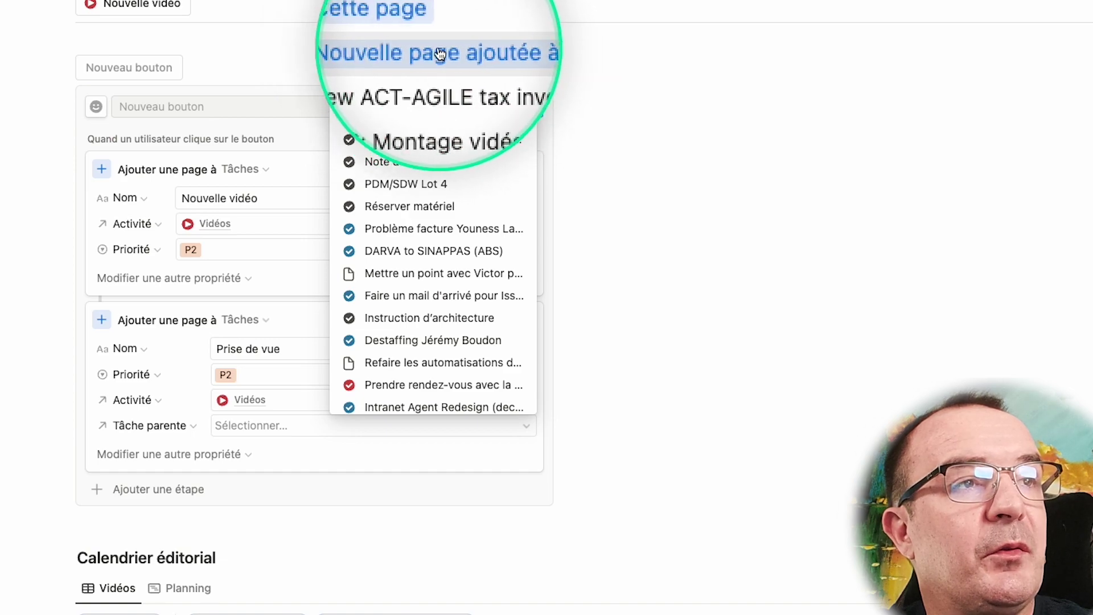
click(346, 51)
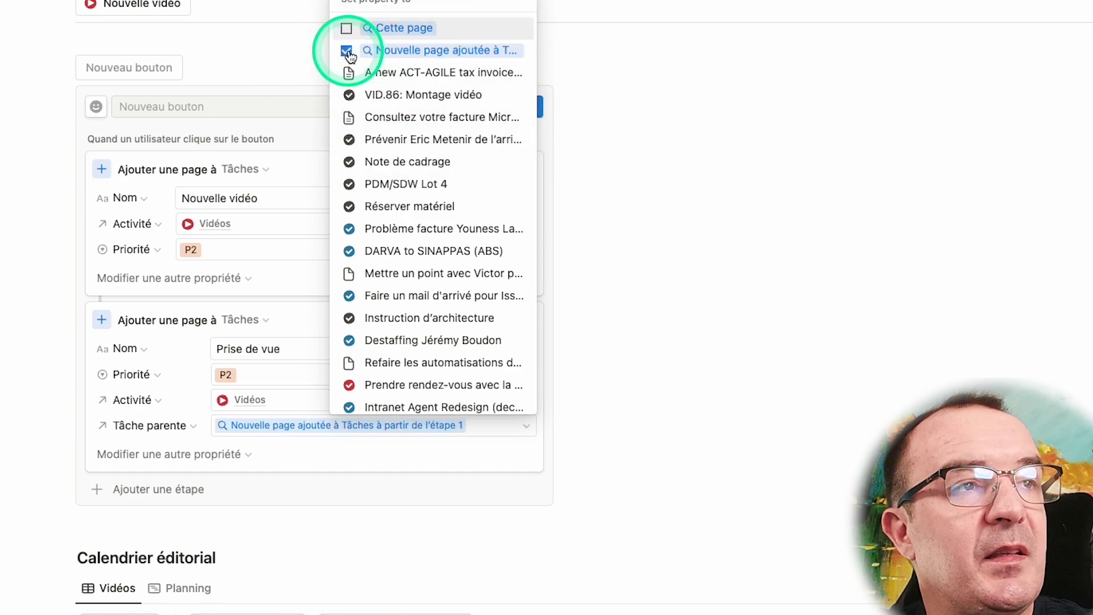
click(501, 449)
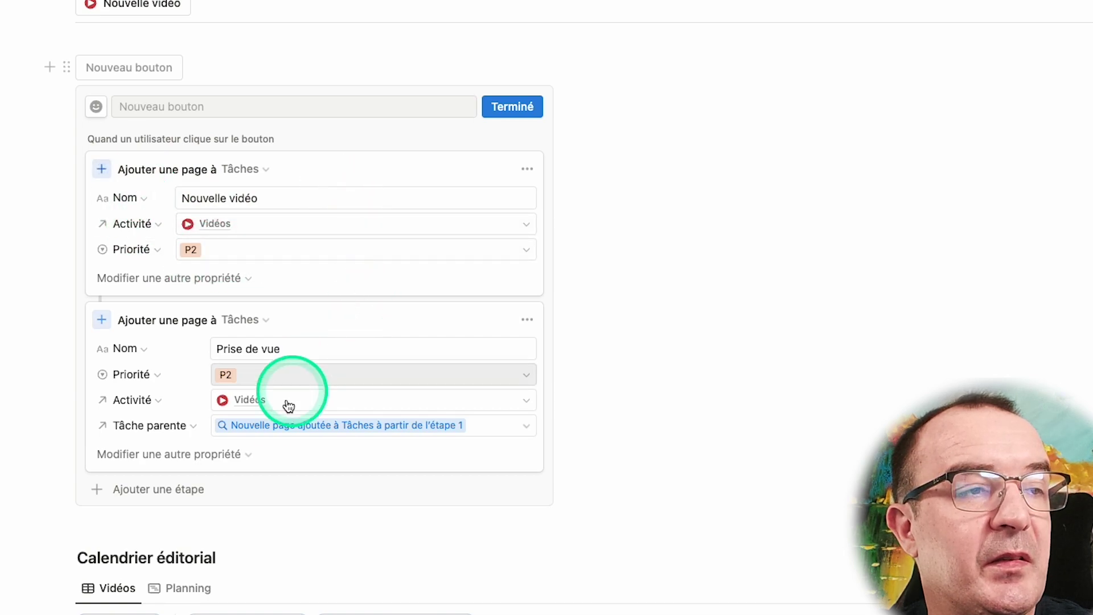
Step: Add a third action to the button that creates a page named "Montage vidéo" in the Tâches database
click(174, 494)
click(159, 537)
click(285, 495)
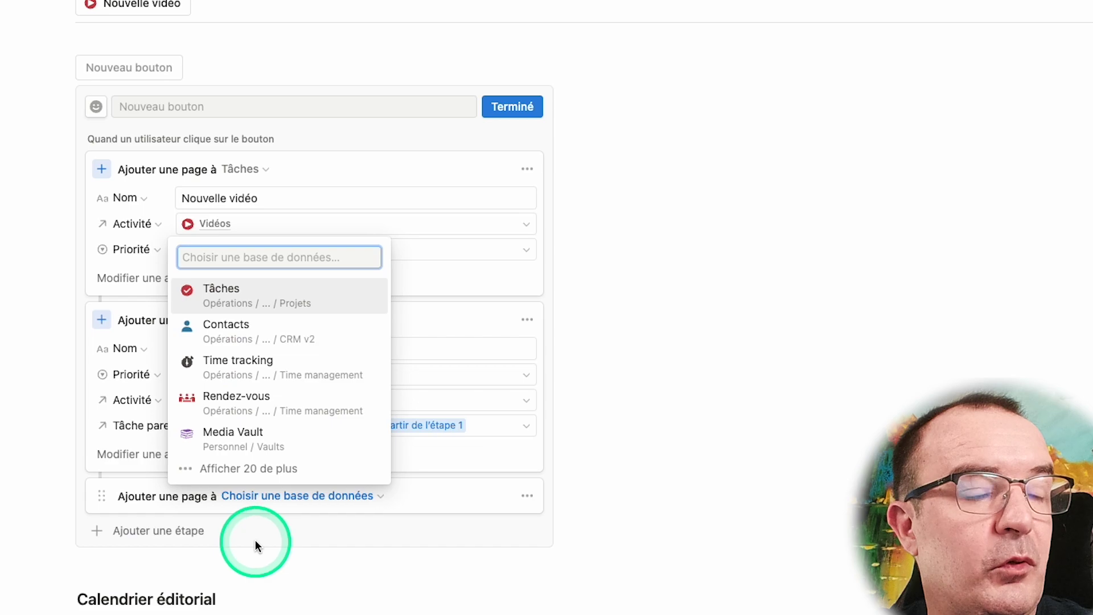
click(245, 294)
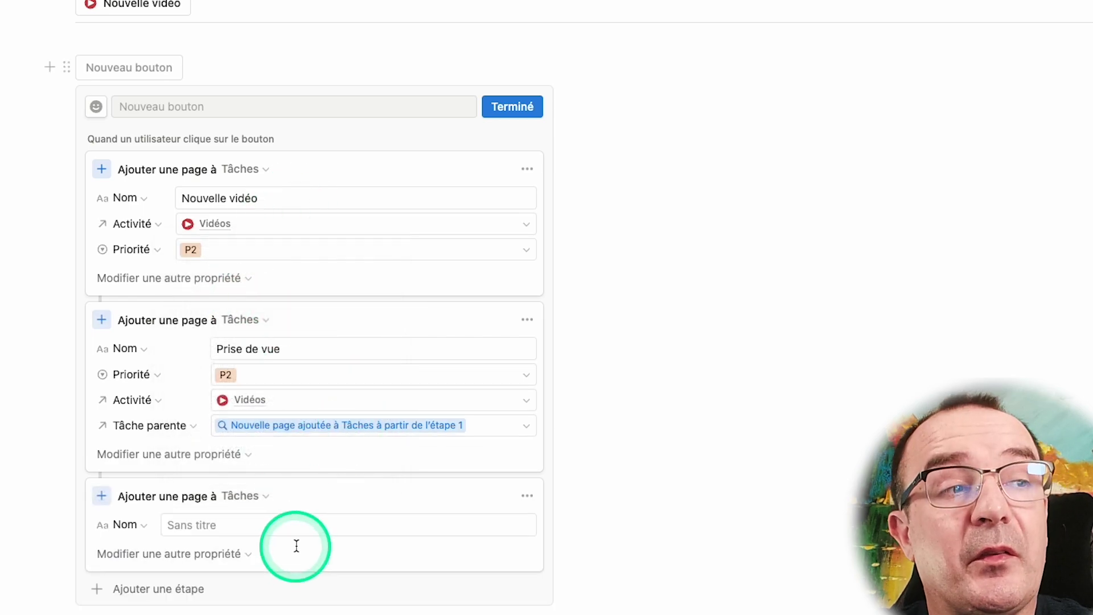
click(221, 530)
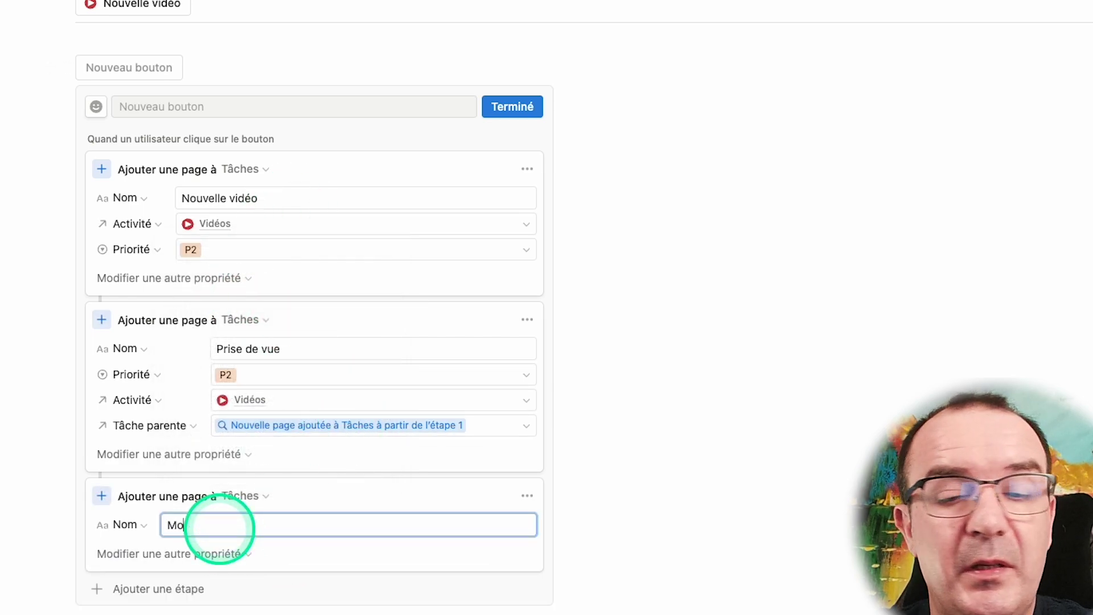
text(Montage vidéo)
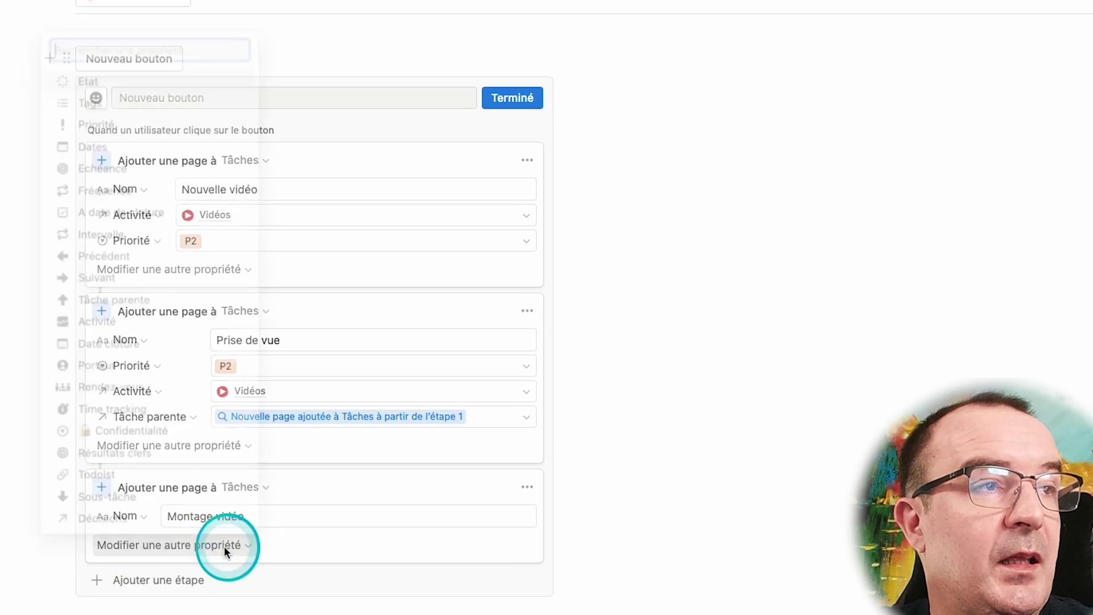
Step: Set Priorité to P2 and Activité to Vidéos for the "Montage vidéo" page
click(223, 545)
click(116, 118)
click(313, 548)
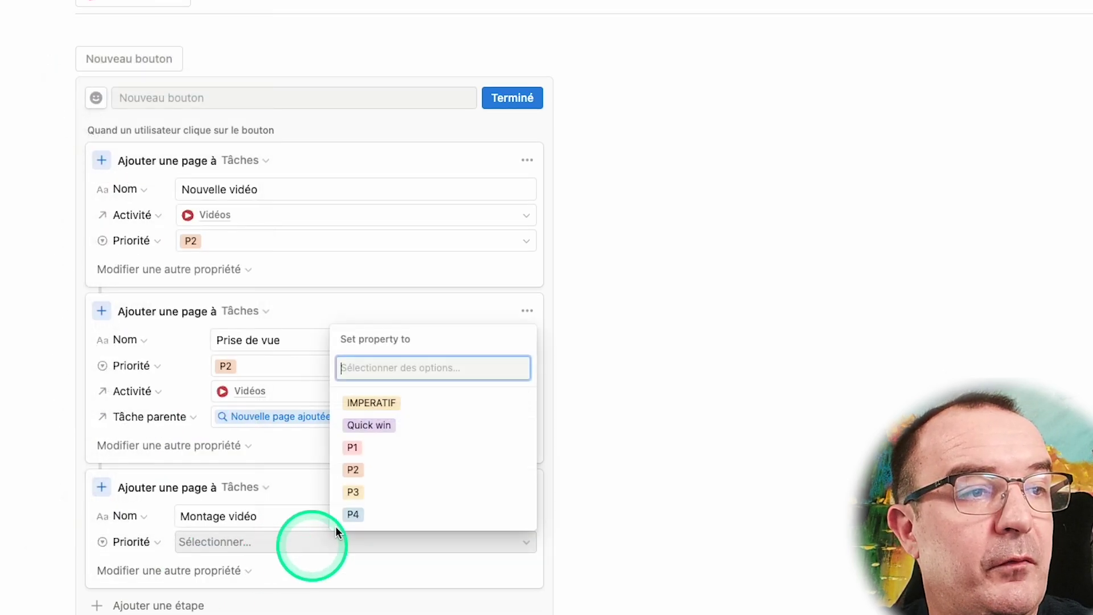
click(391, 471)
click(181, 582)
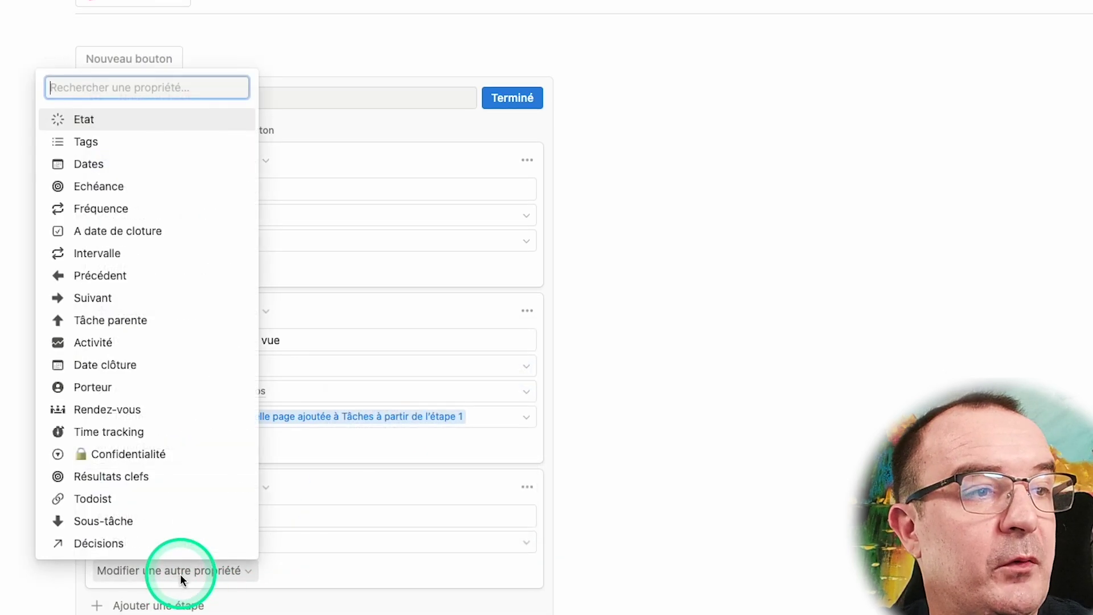
click(128, 345)
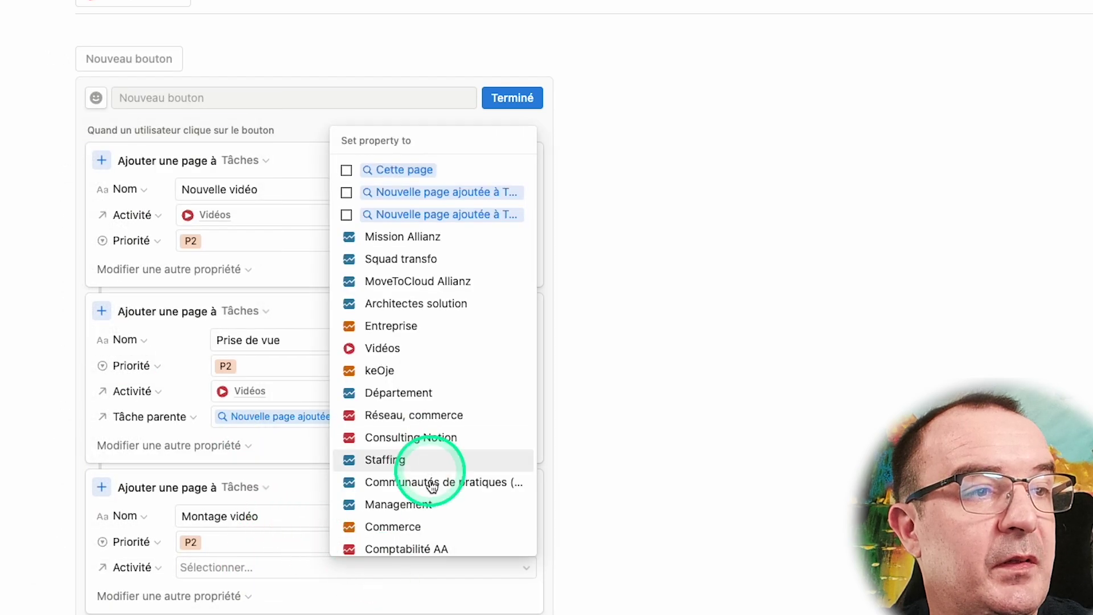
click(398, 353)
Step: Add the Tâche parente property to the "Montage vidéo" action and set it to the page added in step 1
click(188, 597)
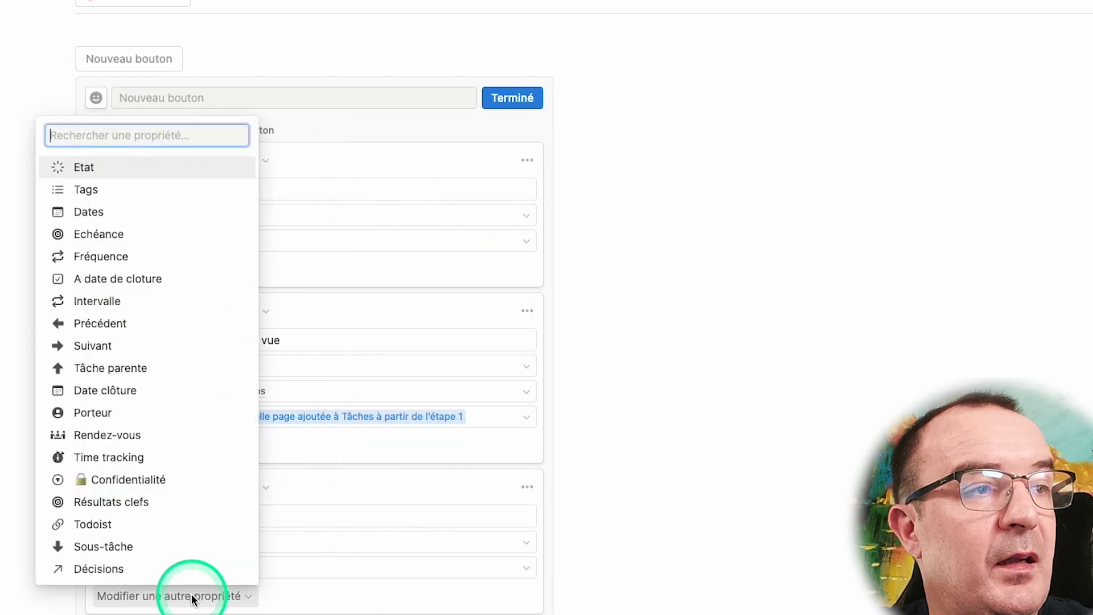
click(146, 366)
click(466, 587)
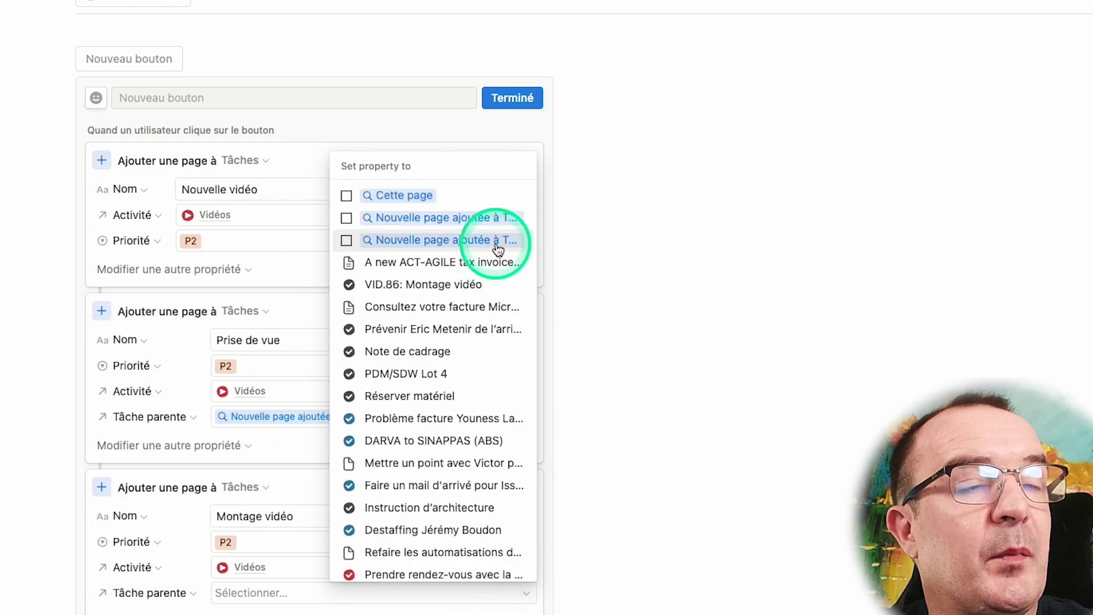
click(490, 220)
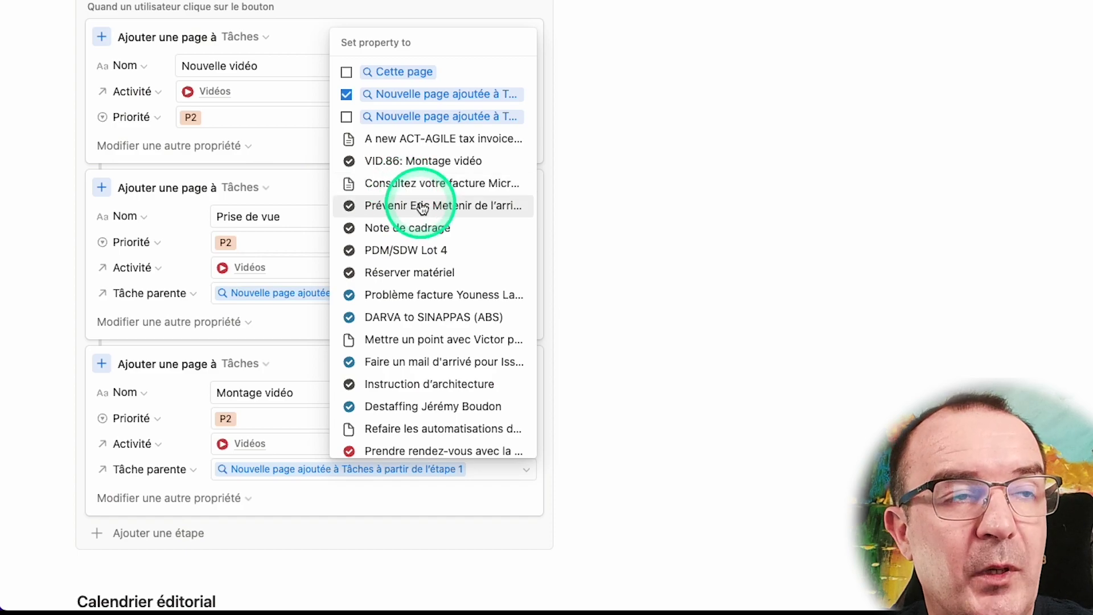
click(210, 499)
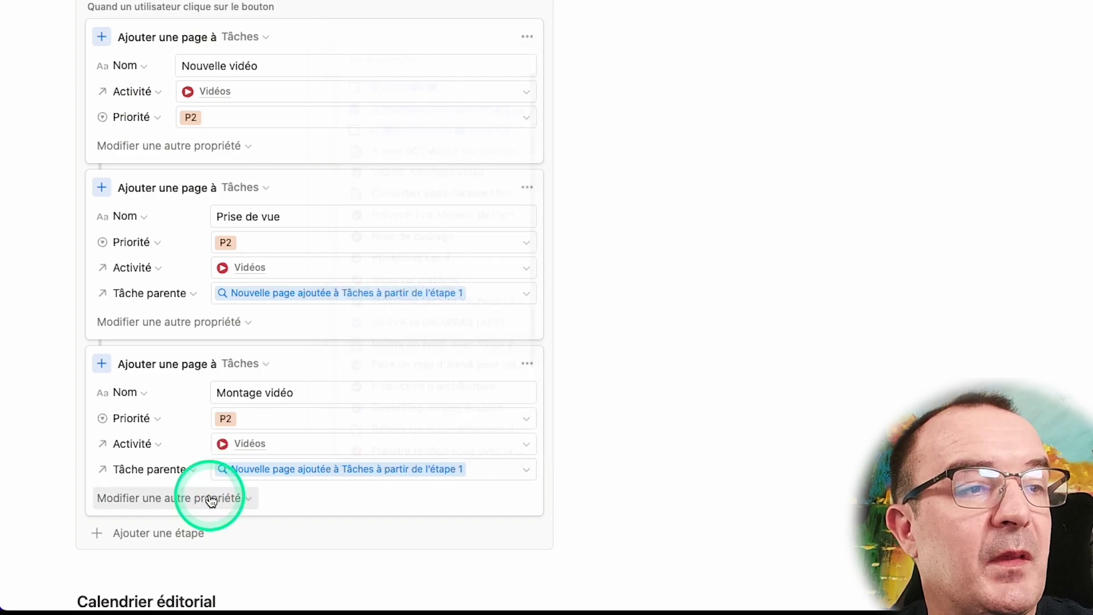
Step: Add the Précédent property to the "Montage vidéo" action and set it to the page added in step 2
click(208, 496)
click(107, 251)
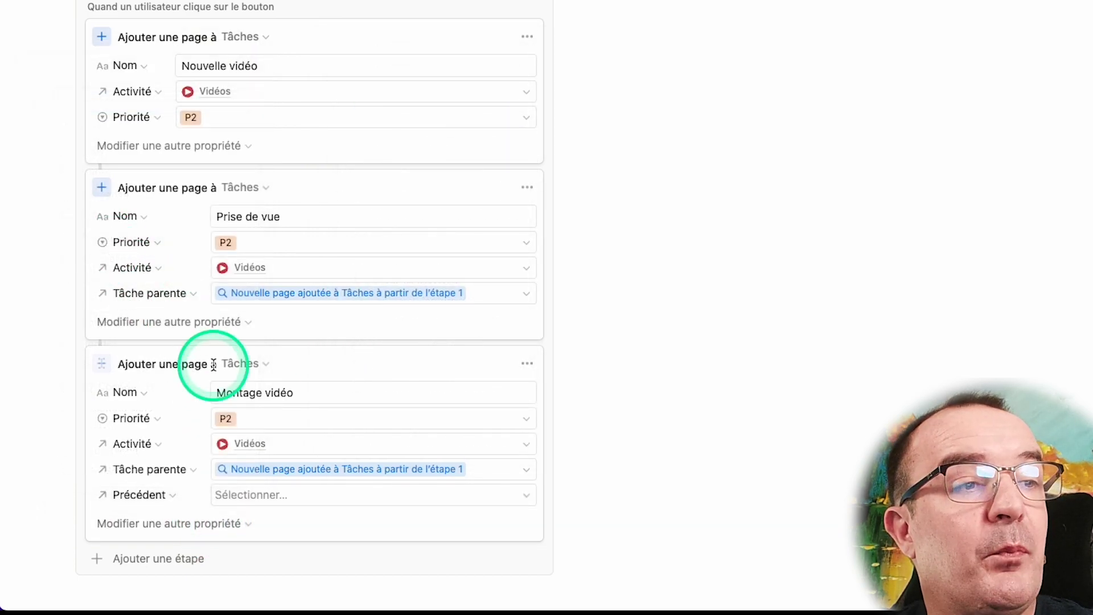
click(479, 494)
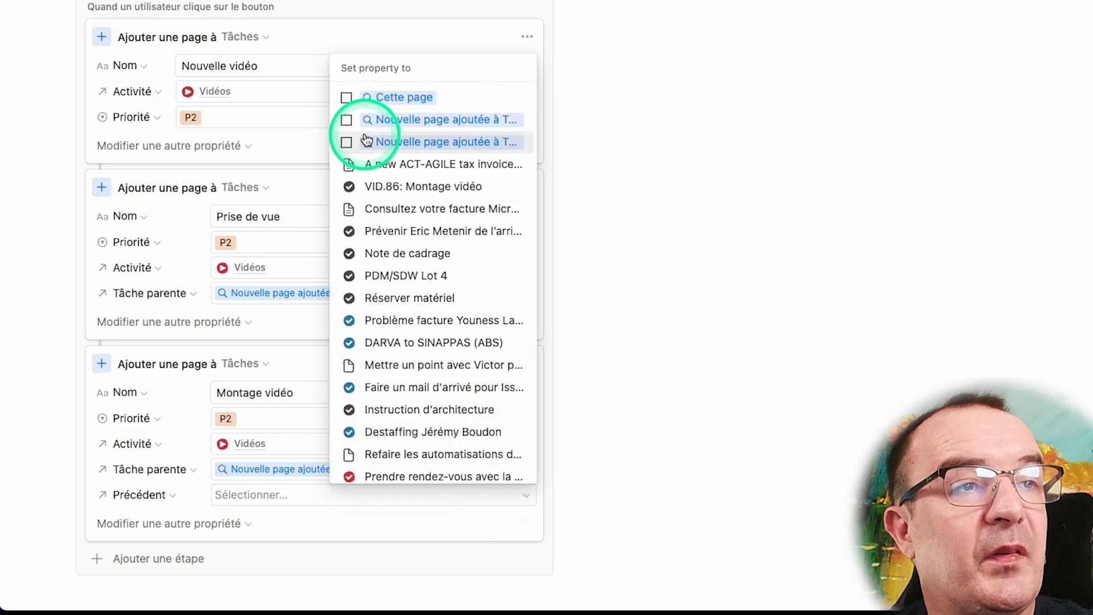
click(351, 144)
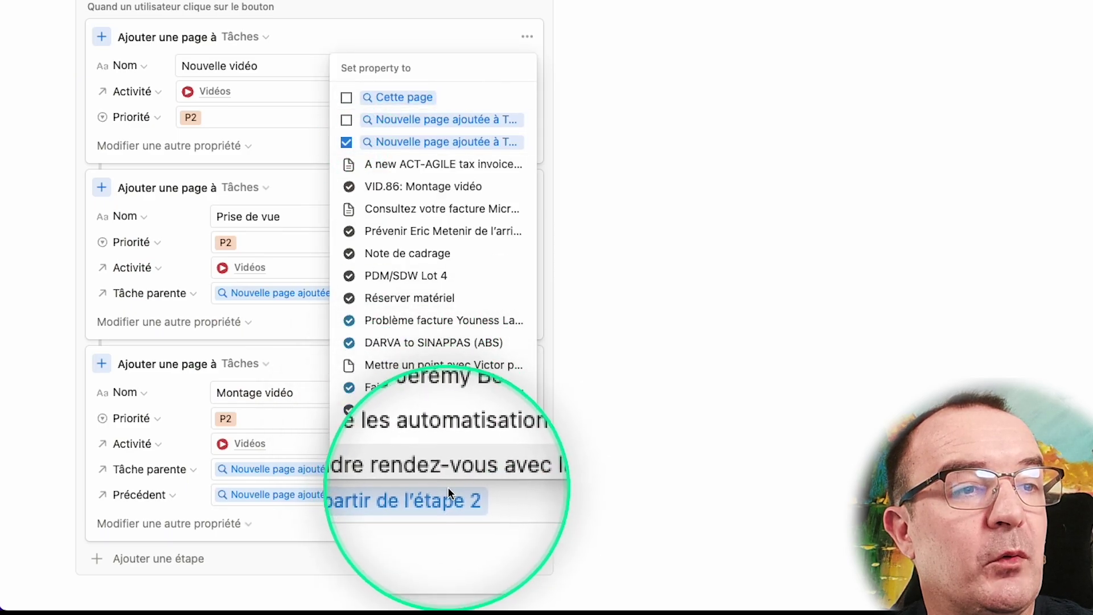
click(620, 346)
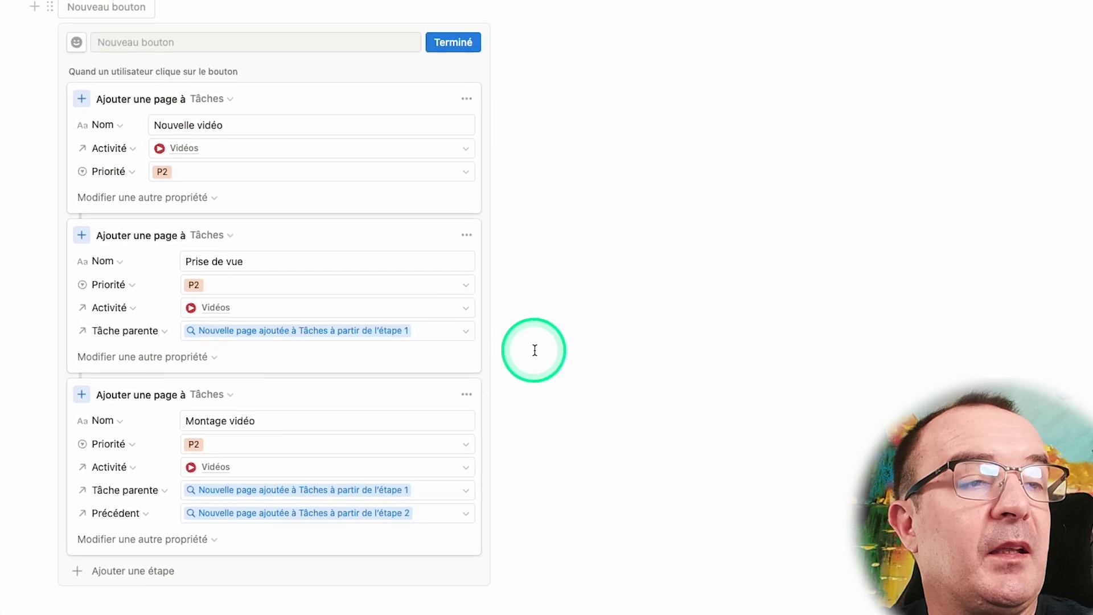
Step: Review the sample video tasks in the Calendrier éditorial and name the new button "Nouvelle vidéo YouTube"
scroll(534, 350, down, 10)
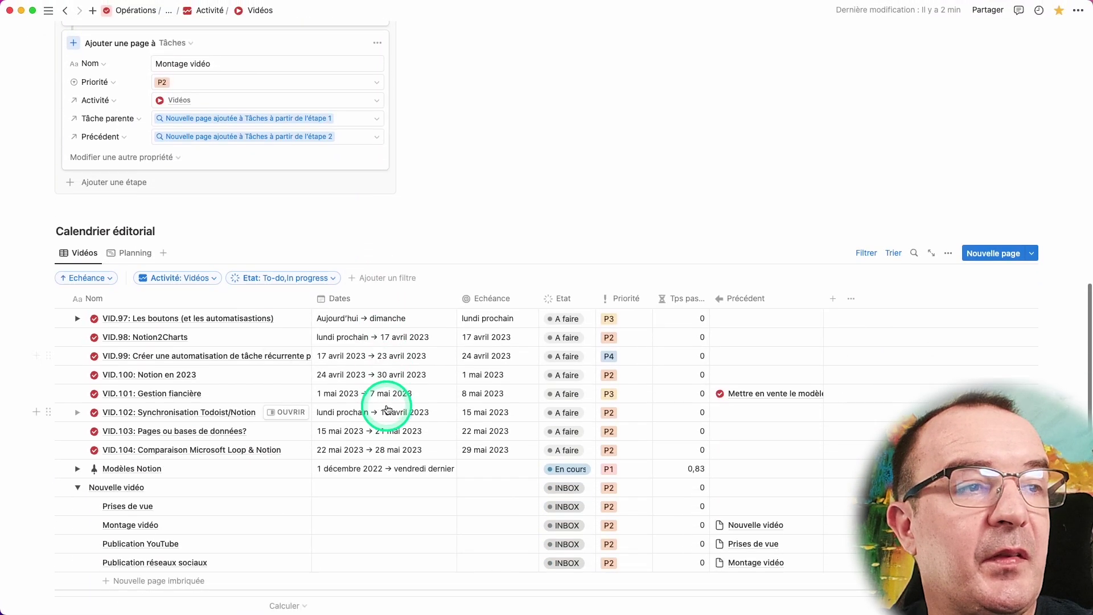
scroll(387, 410, down, 2)
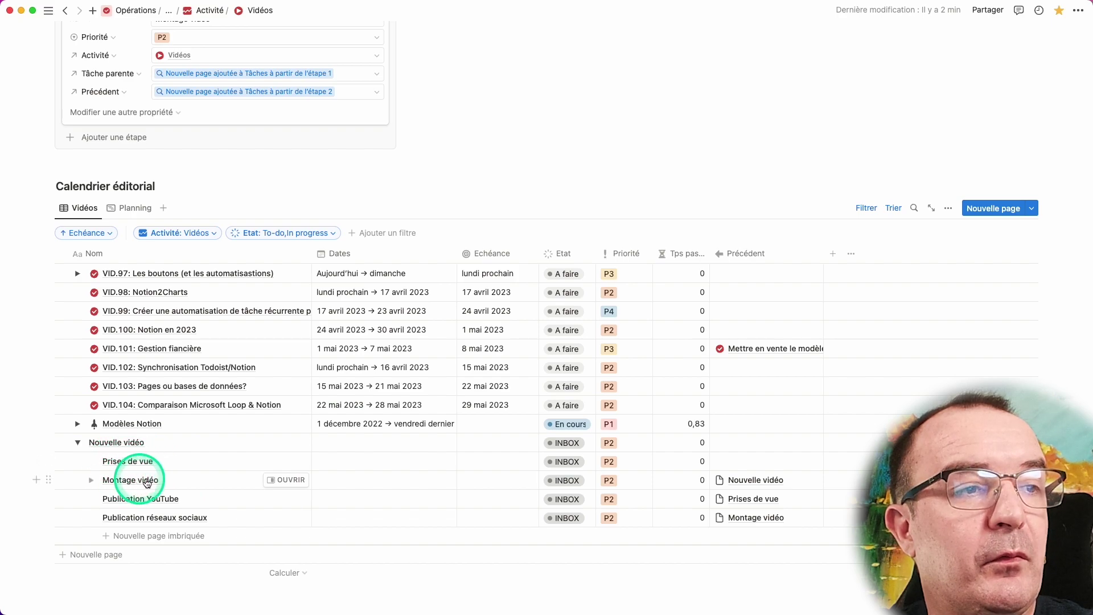
scroll(460, 397, up, 12)
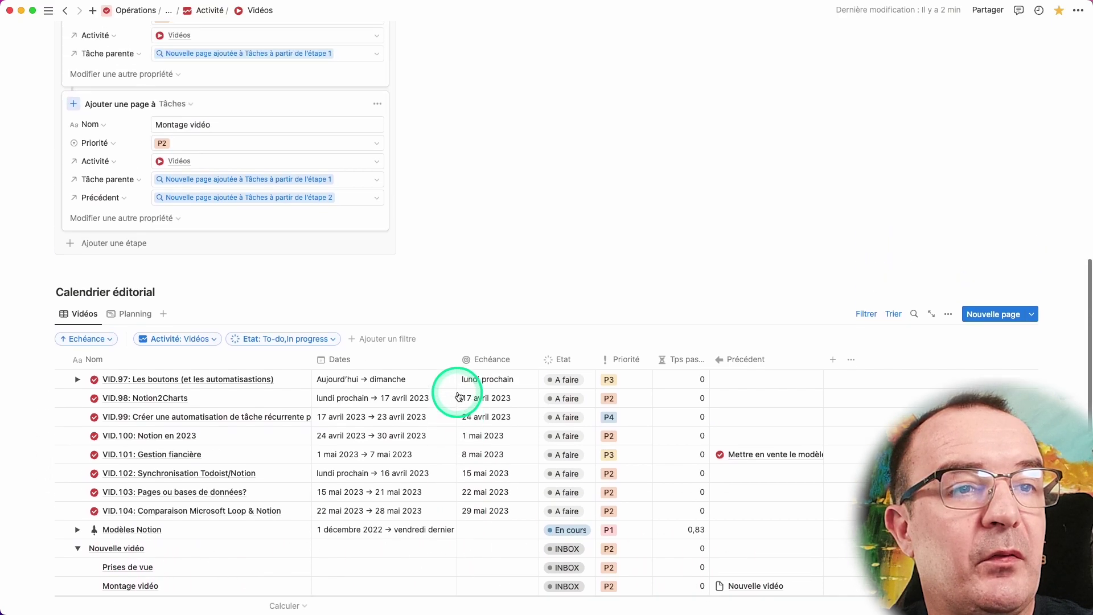
scroll(157, 293, up, 1)
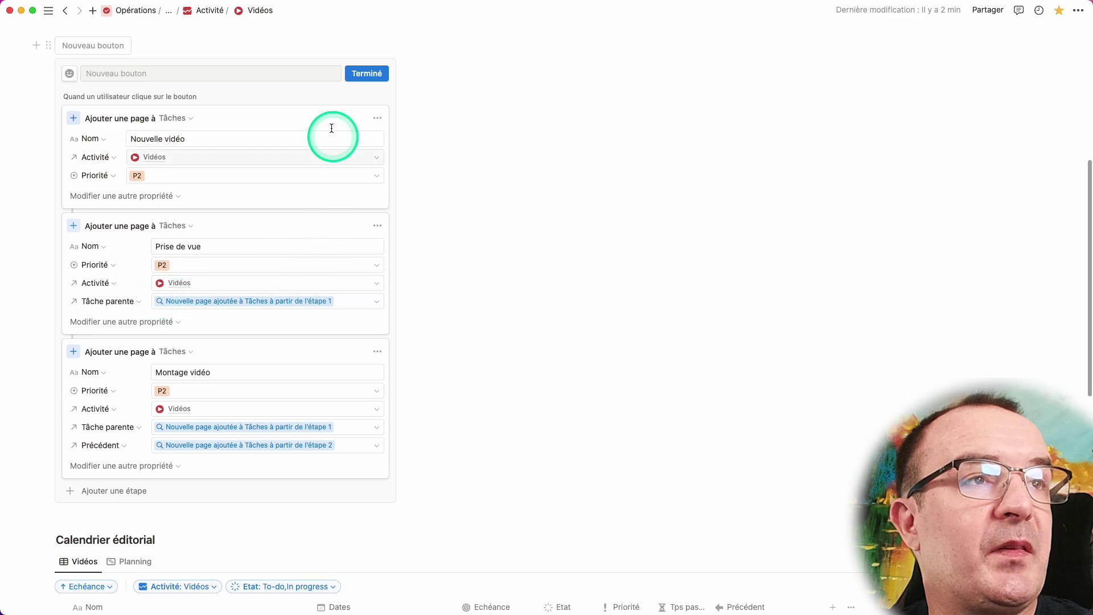
scroll(155, 78, up, 1)
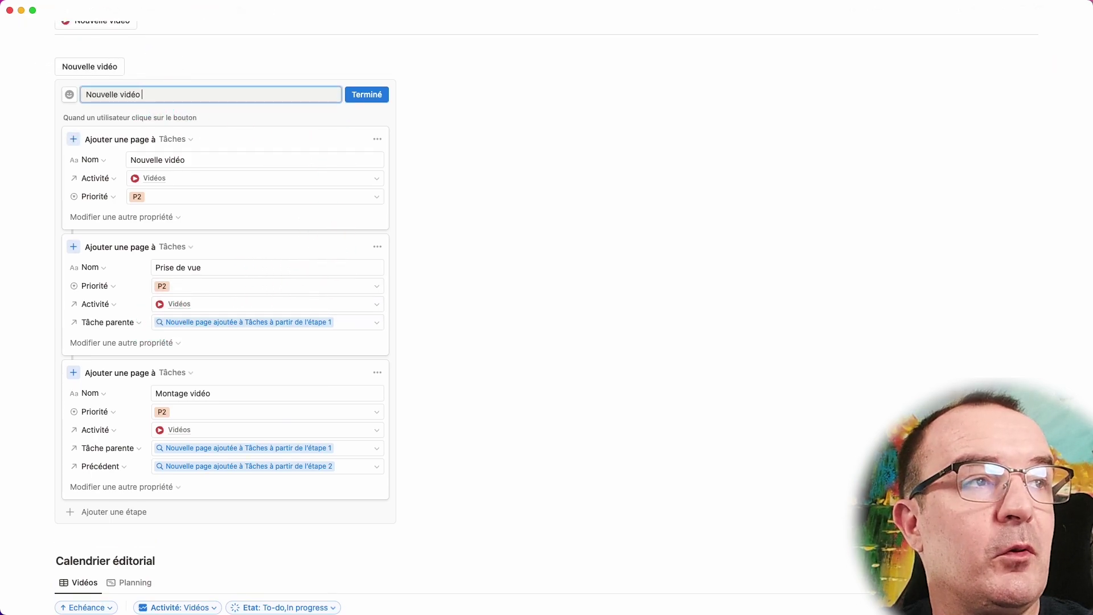
Step: Search the icons for "video", give the button a red video clip icon and finish its configuration
click(69, 95)
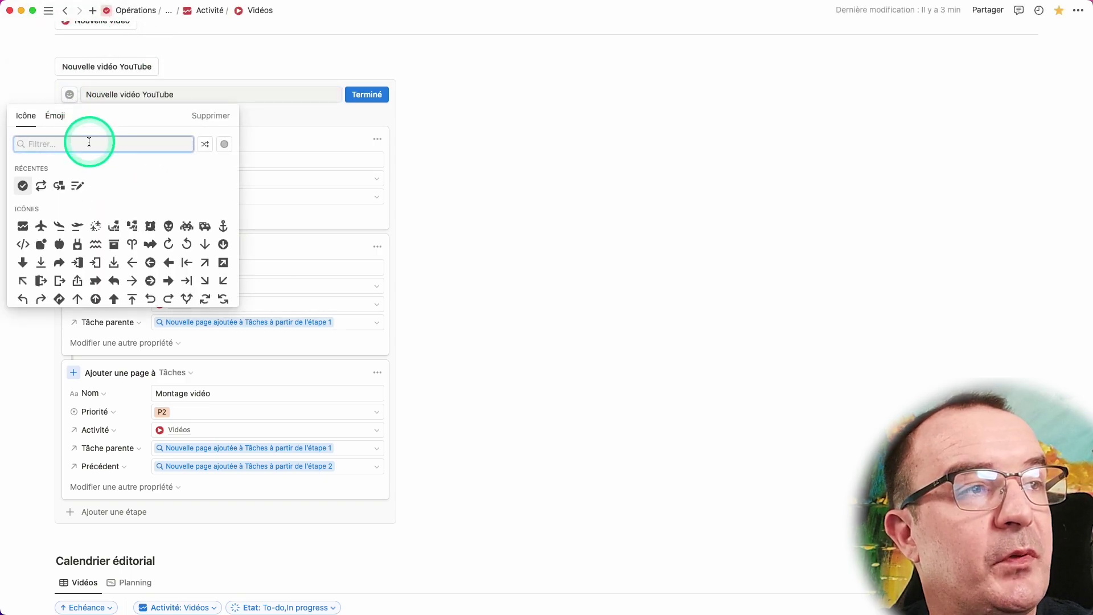
text(video)
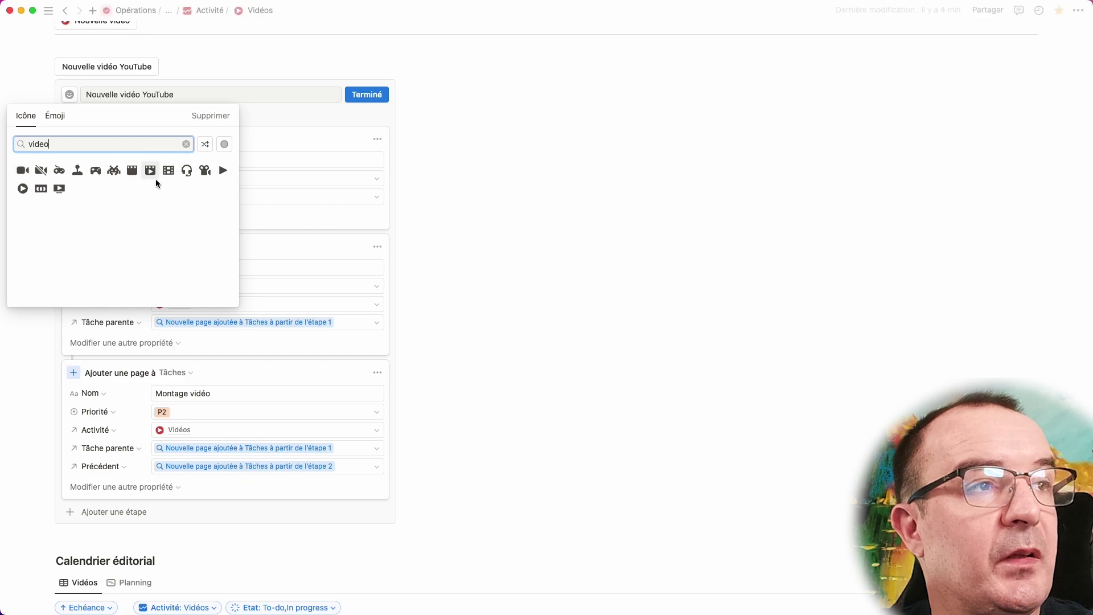
drag(152, 174, 193, 213)
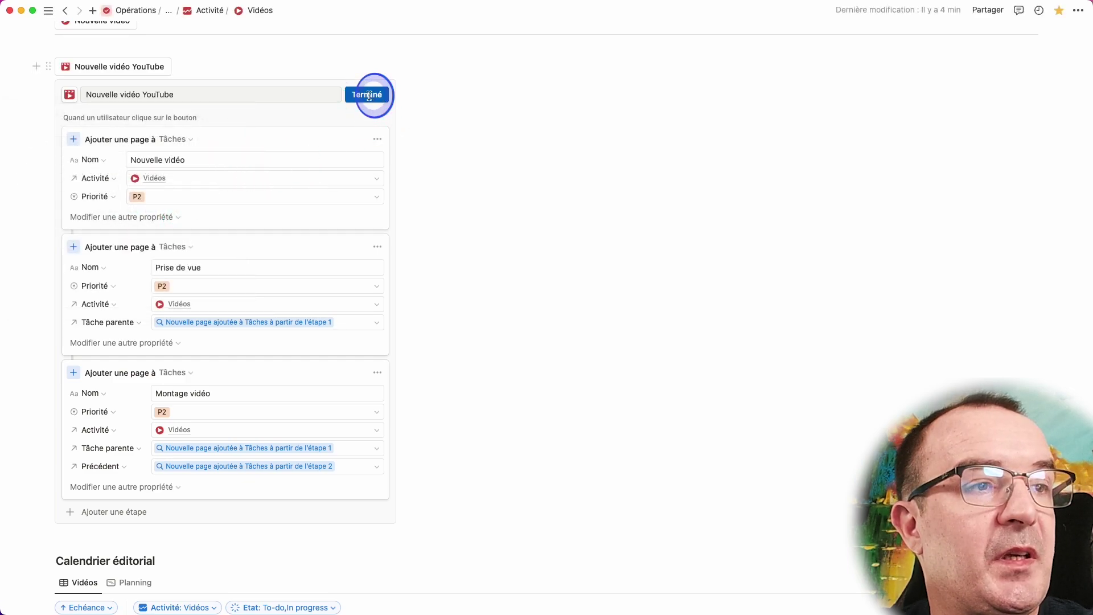
click(369, 95)
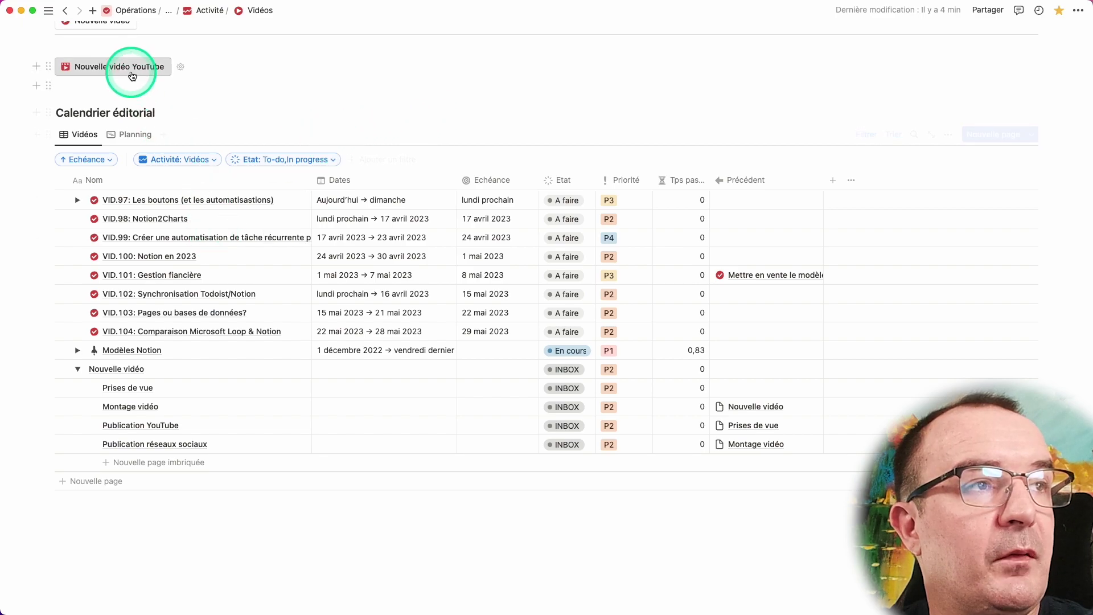
Step: Run the Nouvelle vidéo YouTube button as a test and delete both "Nouvelle vidéo" tasks with all their sub-tasks
click(114, 67)
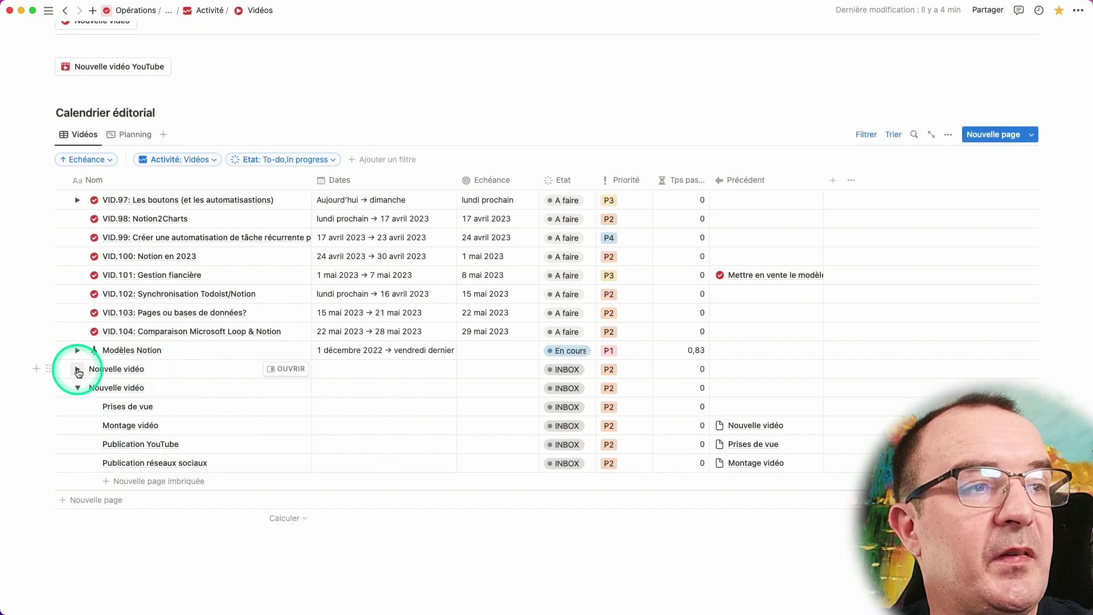
click(78, 371)
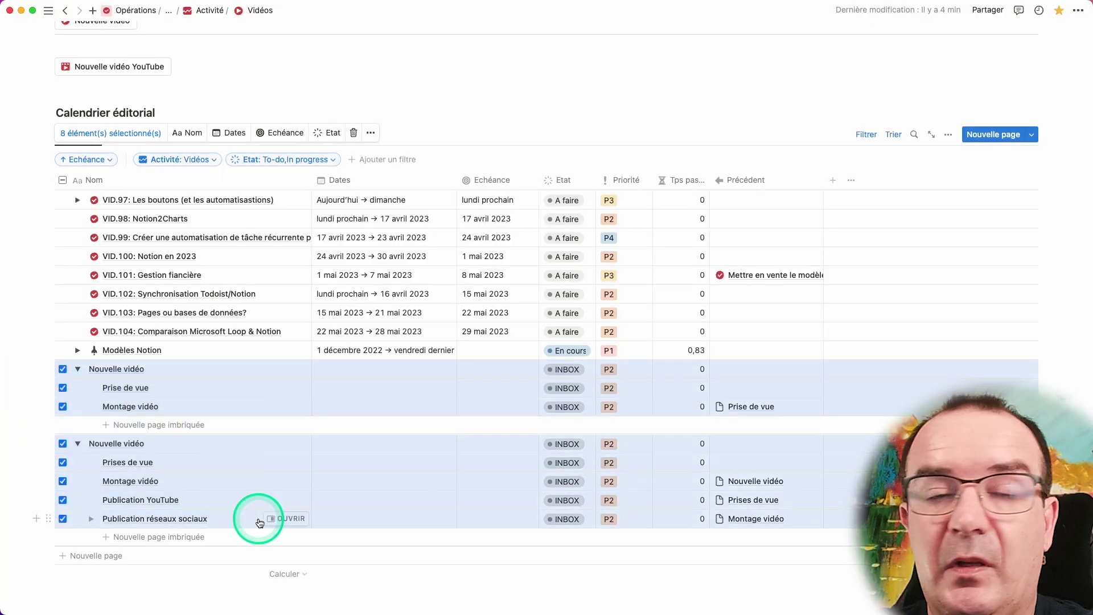
key(BackSpace)
Step: Reopen the Nouvelle vidéo YouTube button's configuration and add an "Afficher la confirmation" step after the "Montage vidéo" action
scroll(181, 209, up, 3)
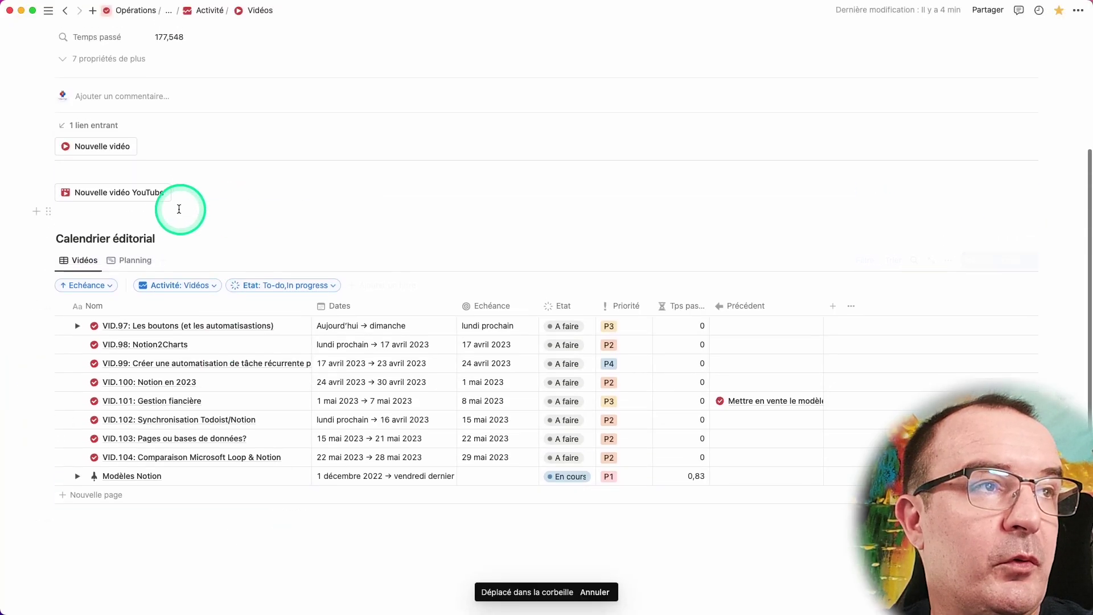
click(179, 195)
scroll(260, 302, down, 3)
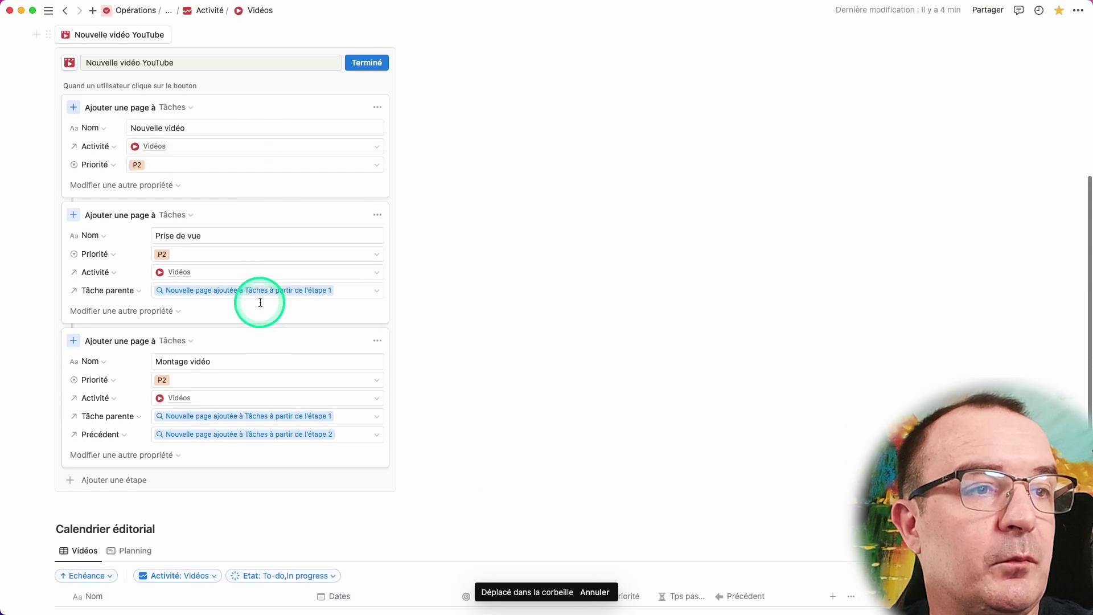
click(135, 484)
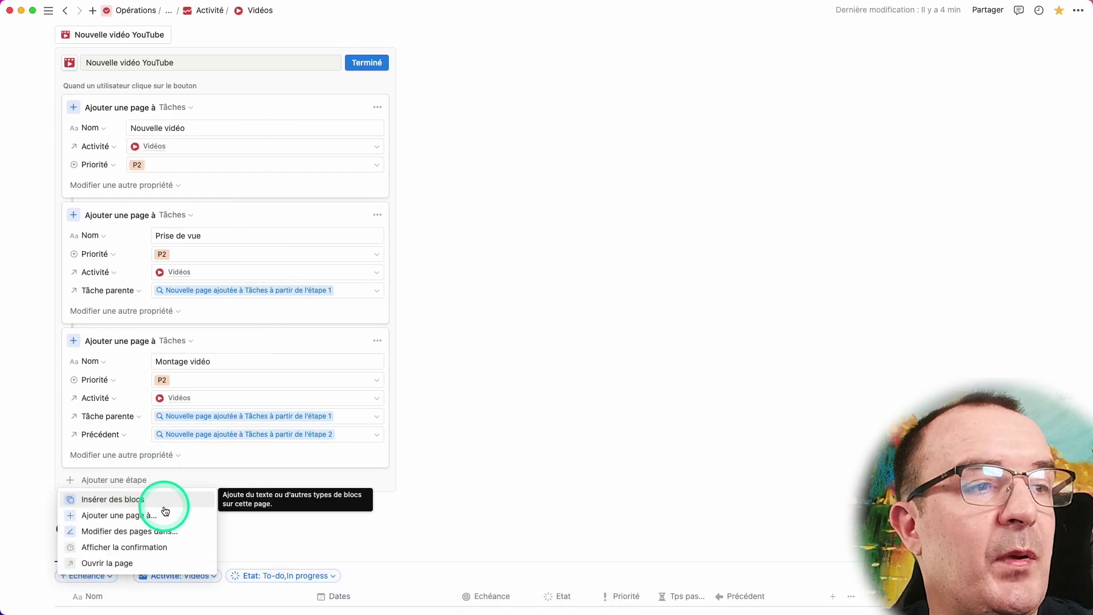
click(131, 549)
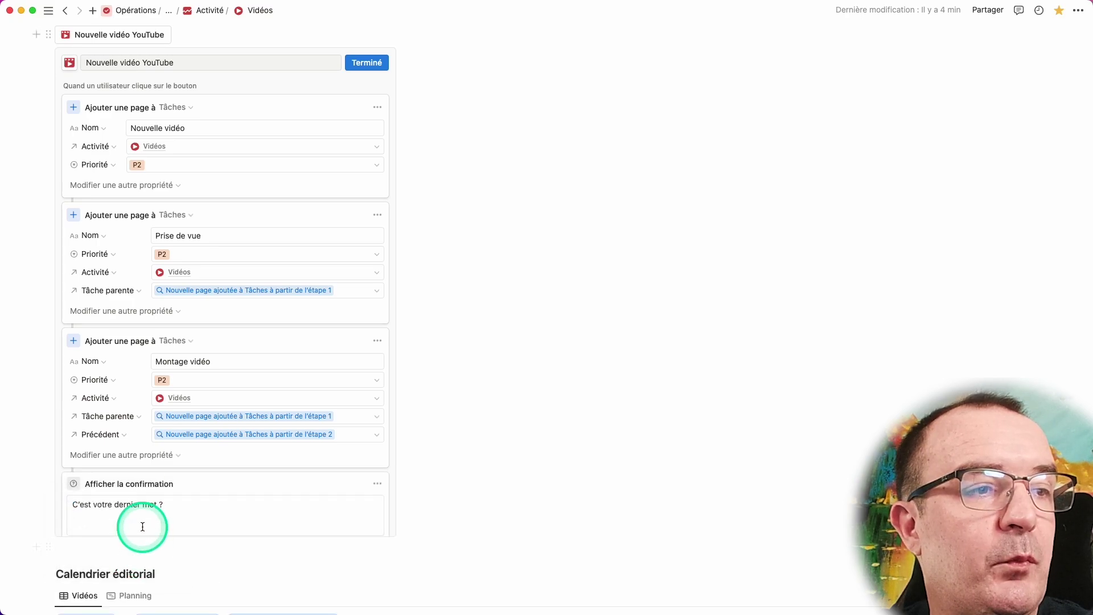
Step: Set the confirmation message to "Etes-vous sûr?" and move the "Afficher la confirmation" step ahead of all the button's other actions
drag(84, 504, 159, 437)
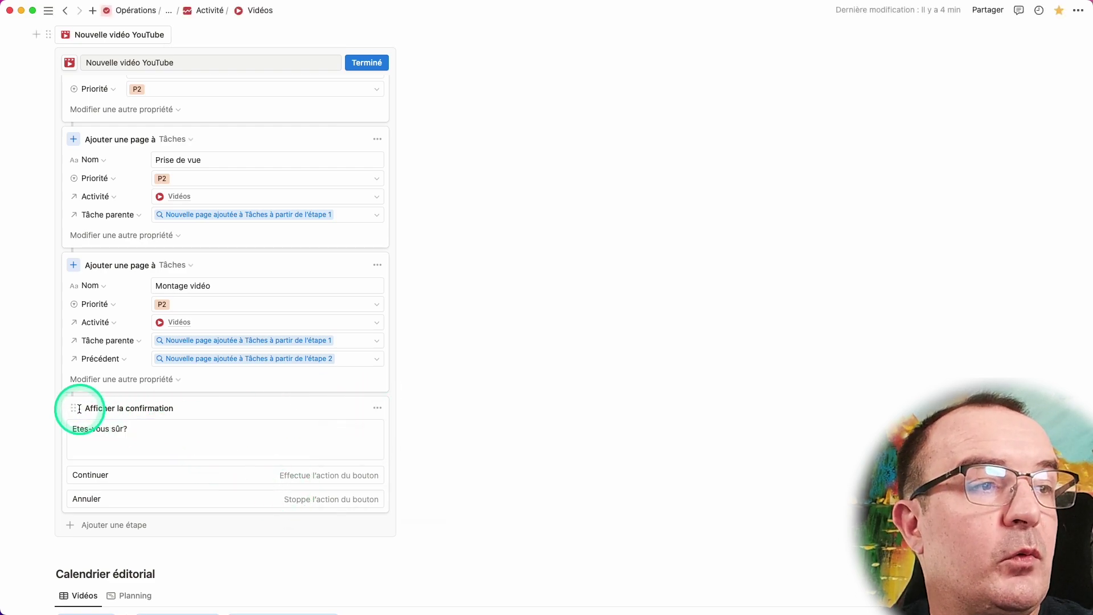
drag(75, 408, 86, 136)
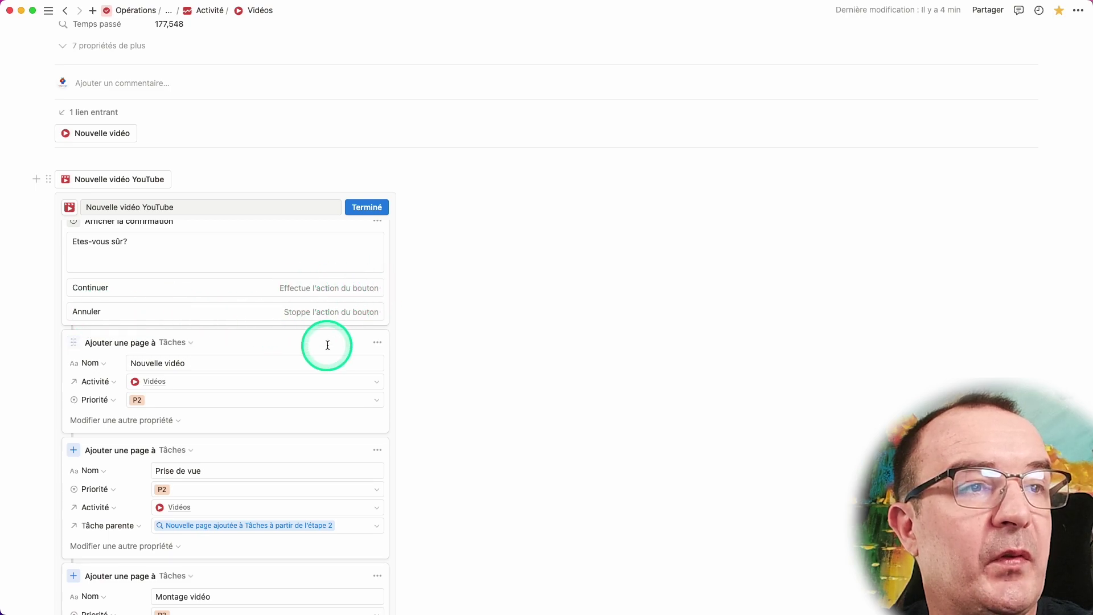
Step: Add a final "Ouvrir la page" step that opens the new Tâches page from step 2 in "Aperçu latéral"
scroll(328, 352, down, 10)
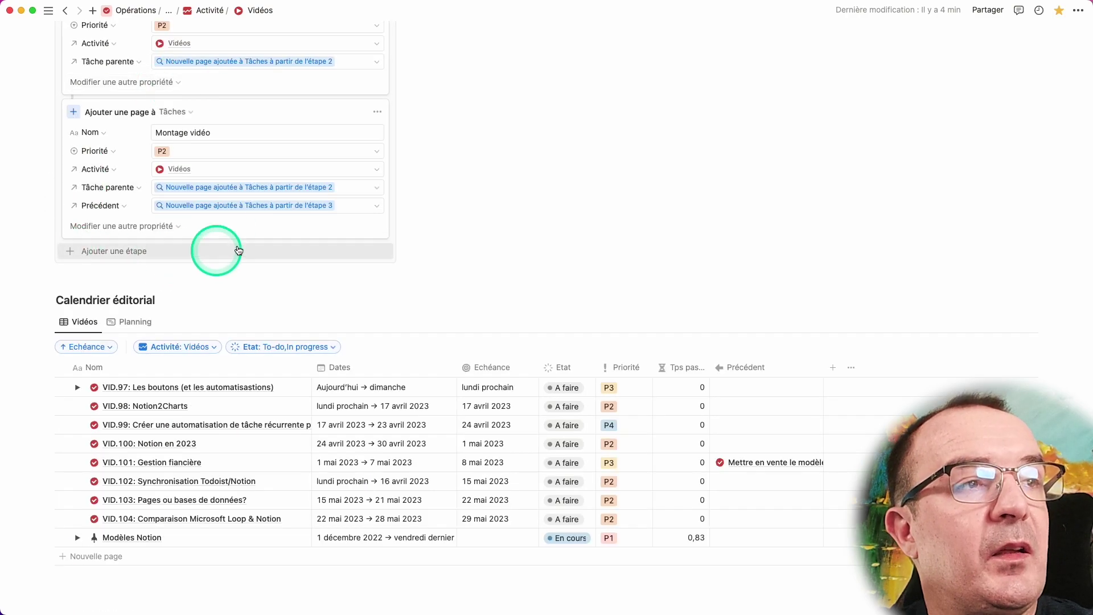
click(114, 251)
click(118, 333)
click(194, 293)
scroll(213, 258, down, 2)
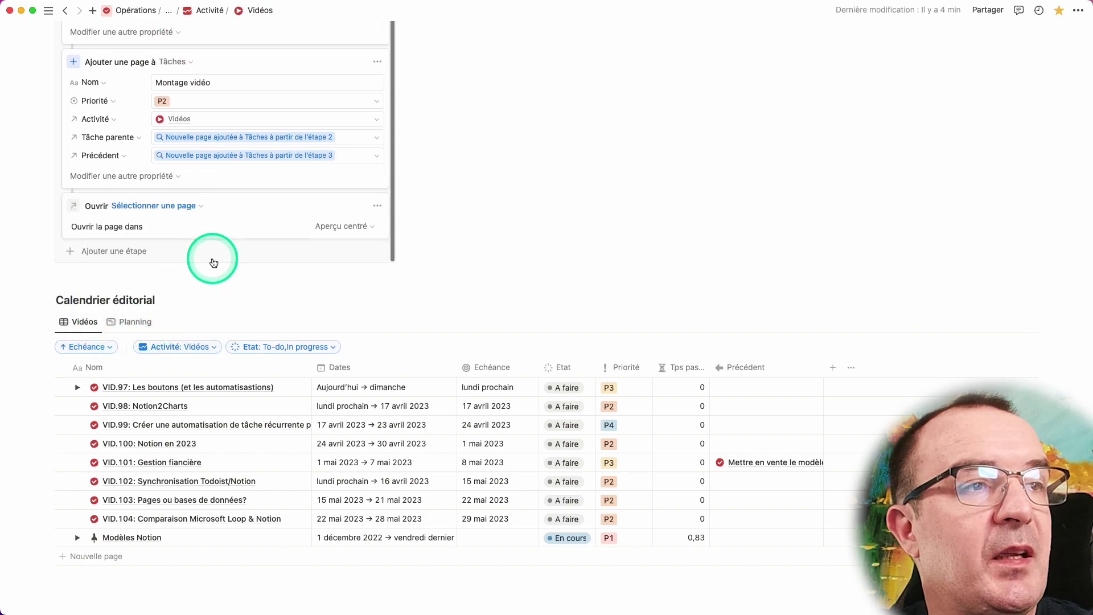
click(194, 207)
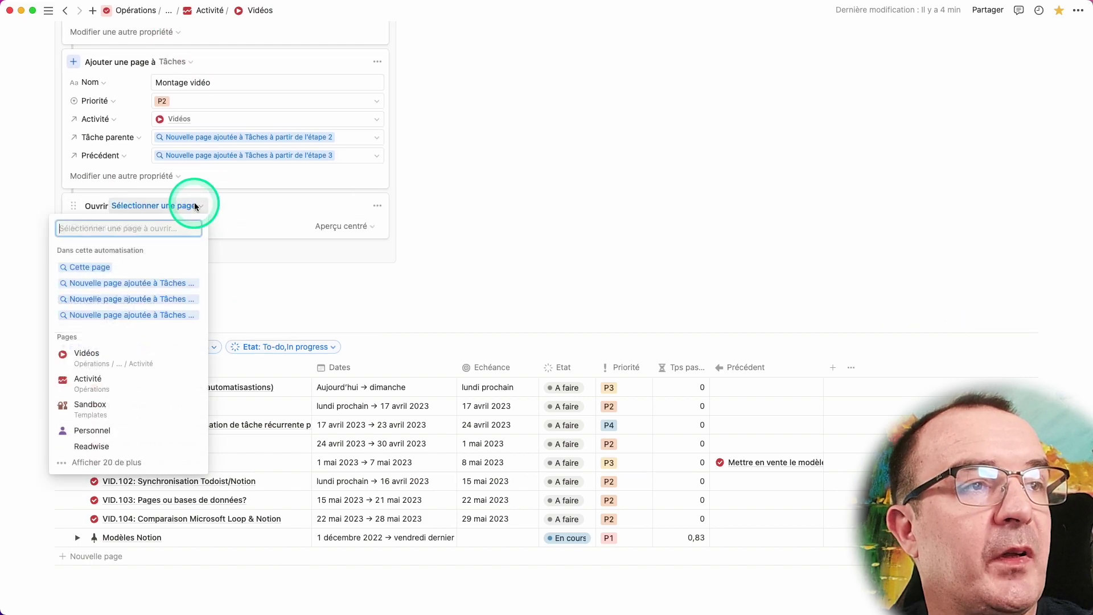
click(163, 315)
click(243, 206)
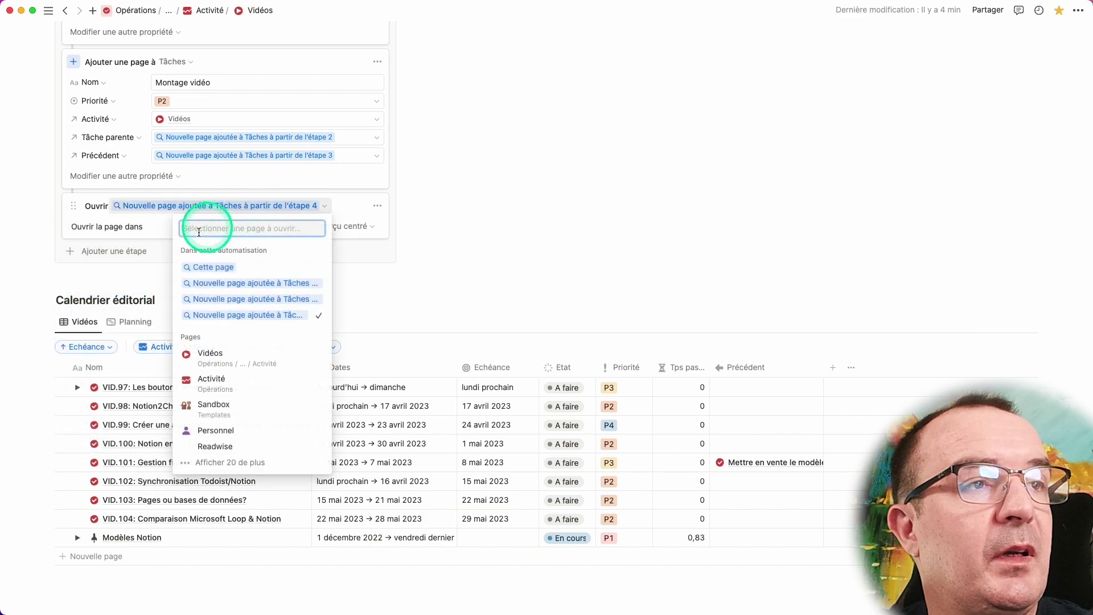
click(242, 283)
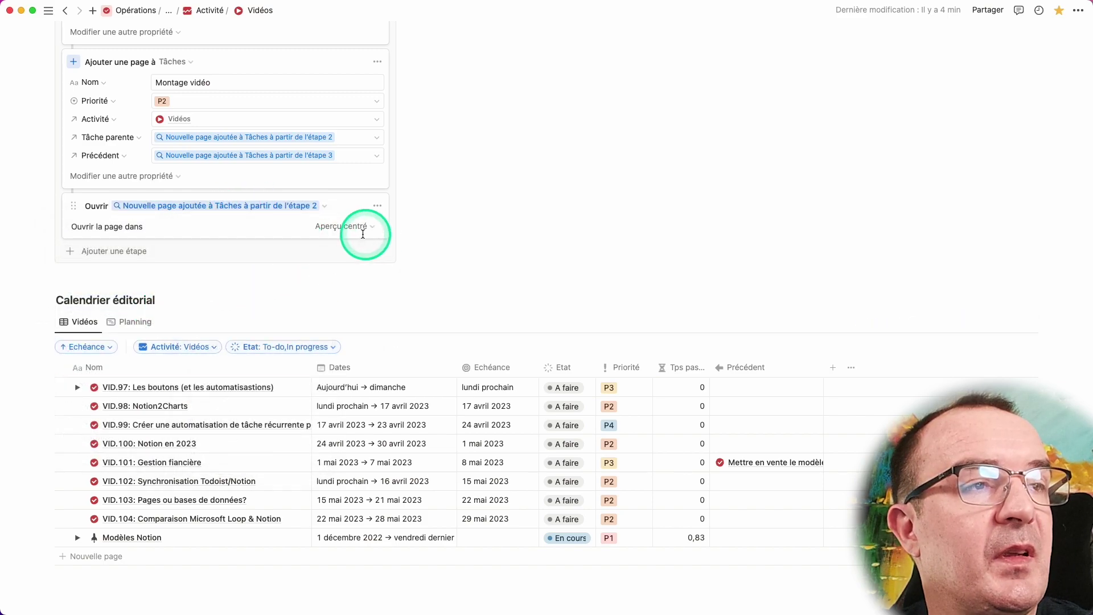
click(357, 226)
click(305, 249)
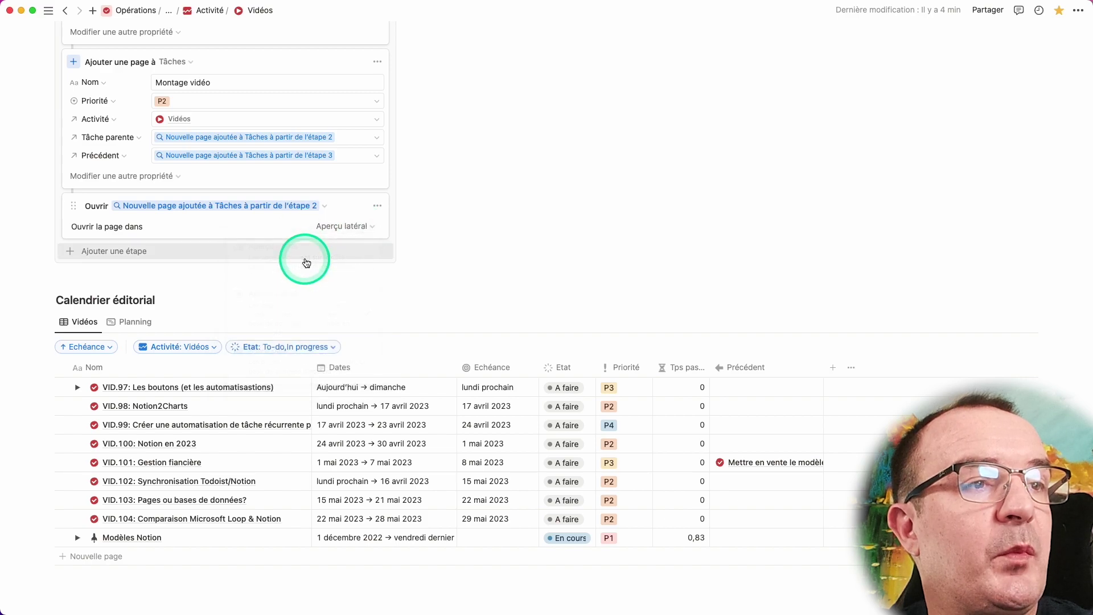
Step: Finish the button's configuration, run Nouvelle vidéo YouTube and choose to continue at the confirmation
scroll(452, 224, up, 10)
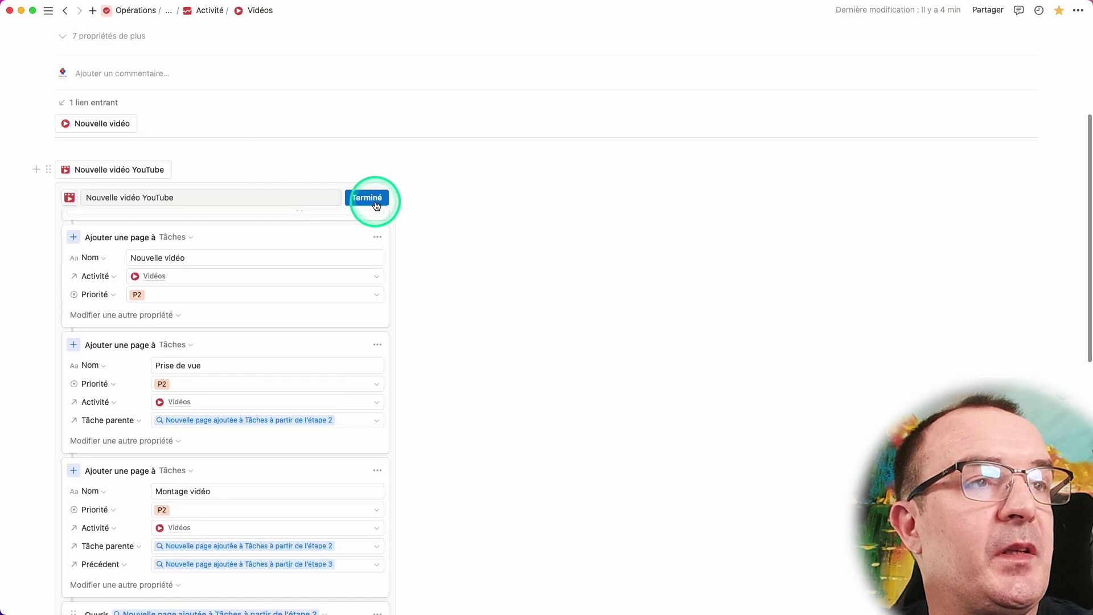
click(375, 199)
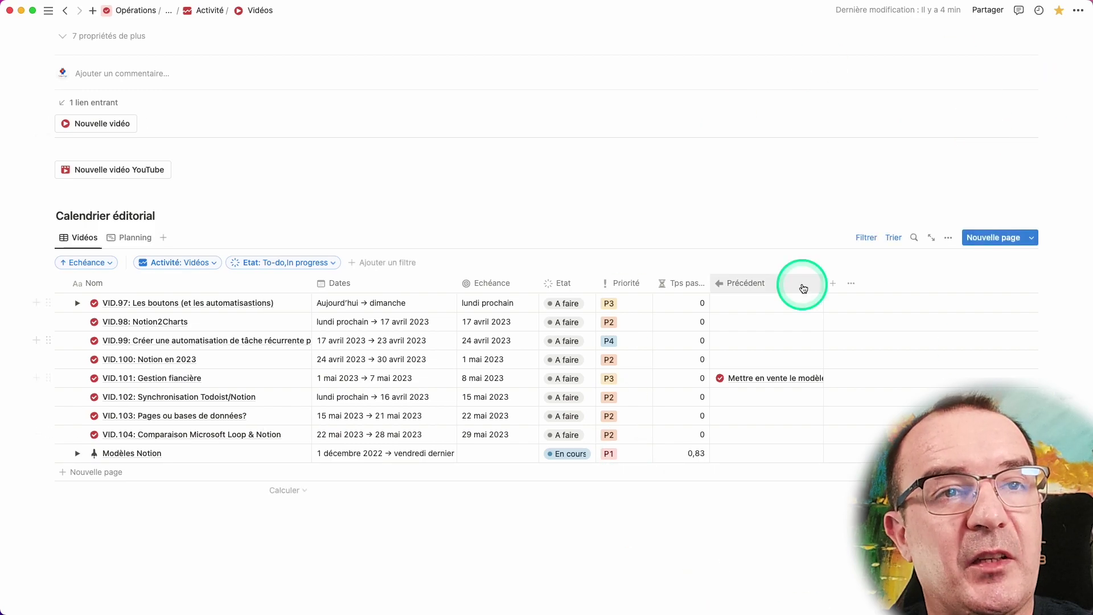
click(126, 171)
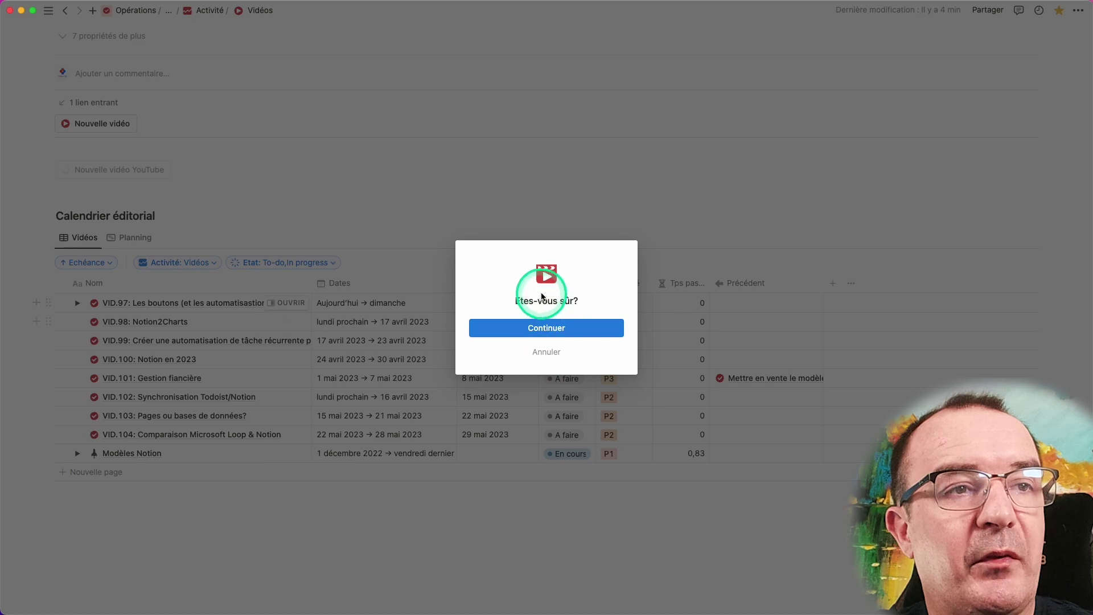
click(544, 328)
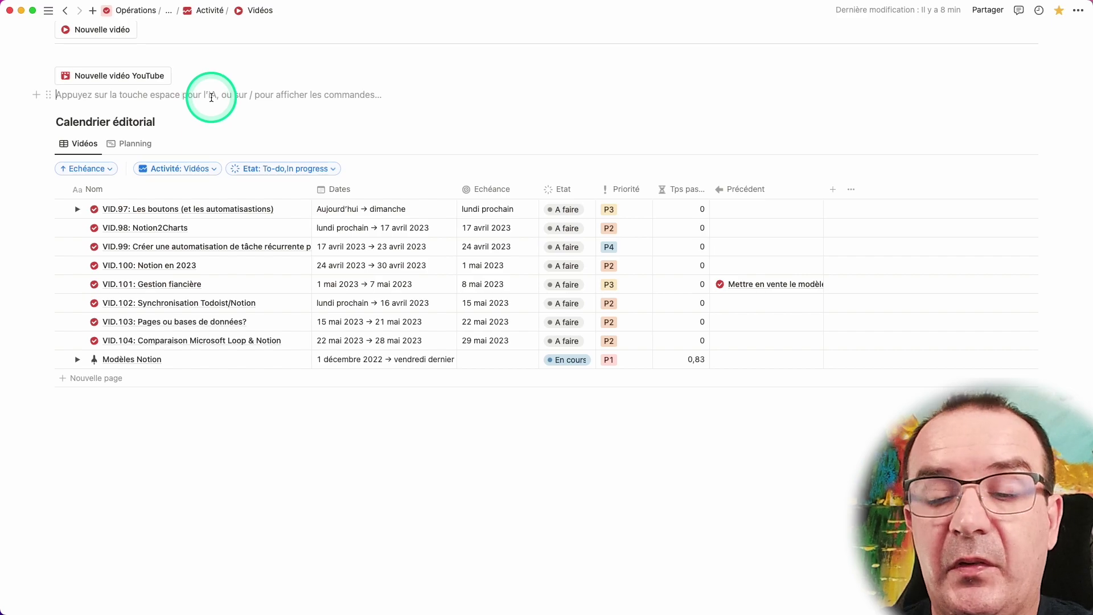
Step: Insert a new button below Nouvelle vidéo YouTube and give it an "Insérer des blocs" action
text(/bou)
key(Return)
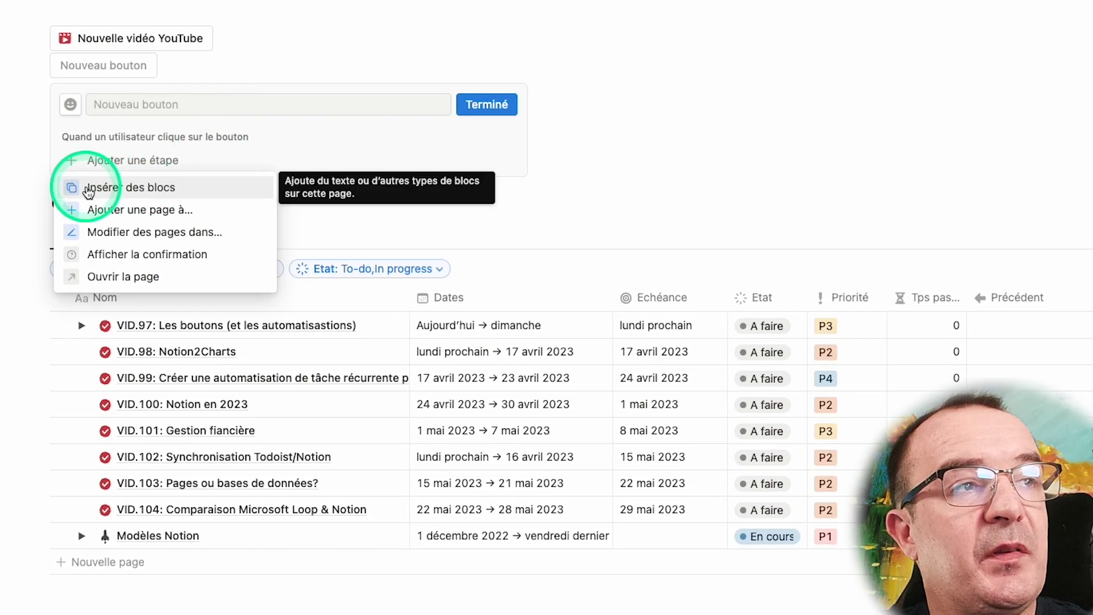
click(142, 188)
click(253, 209)
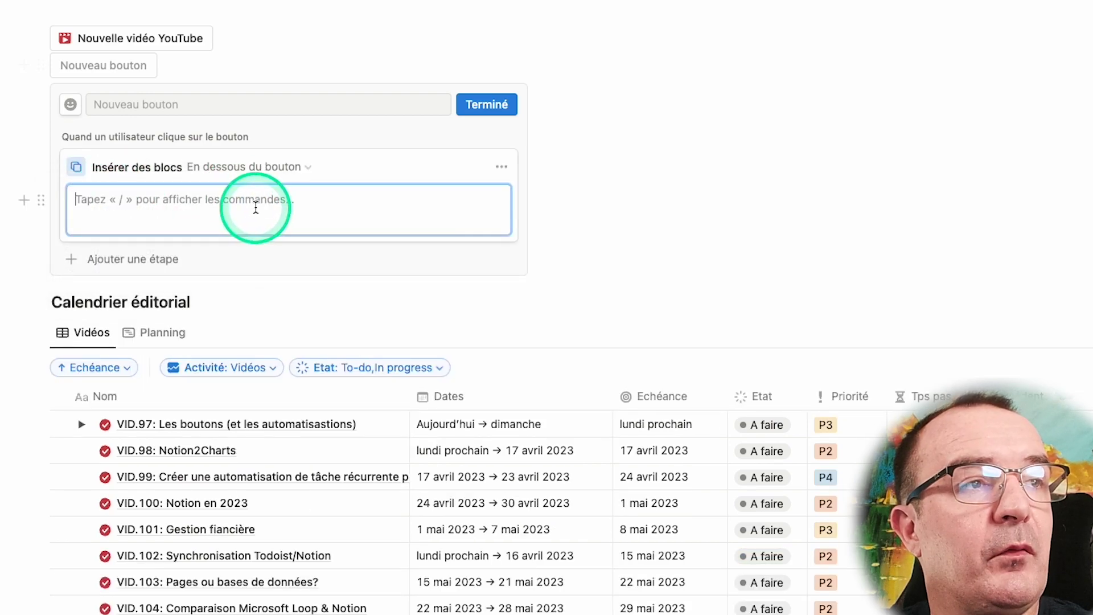
click(142, 206)
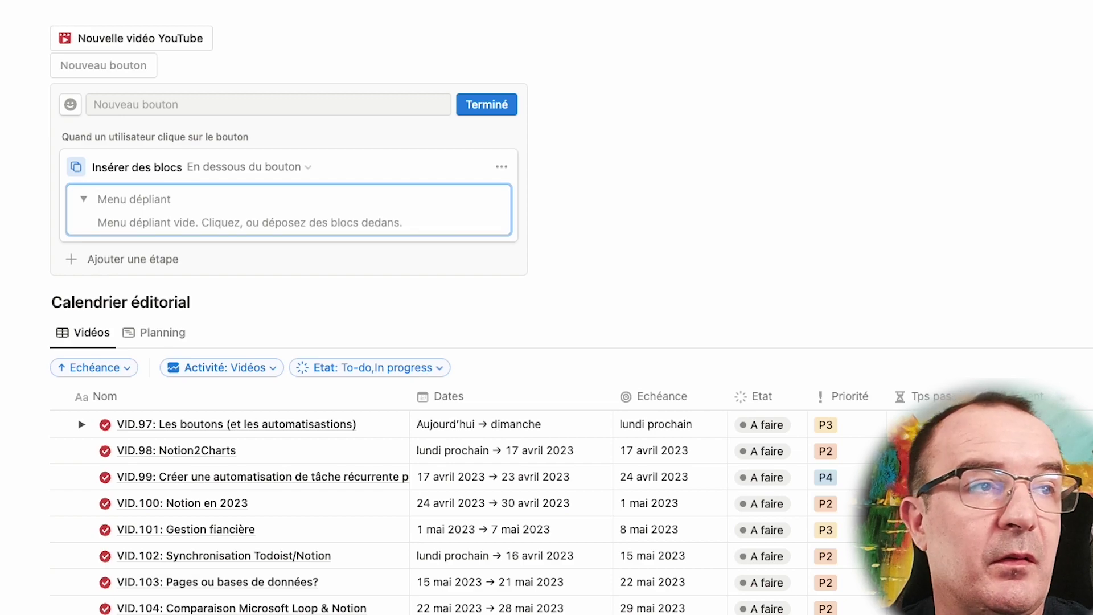
text(@)
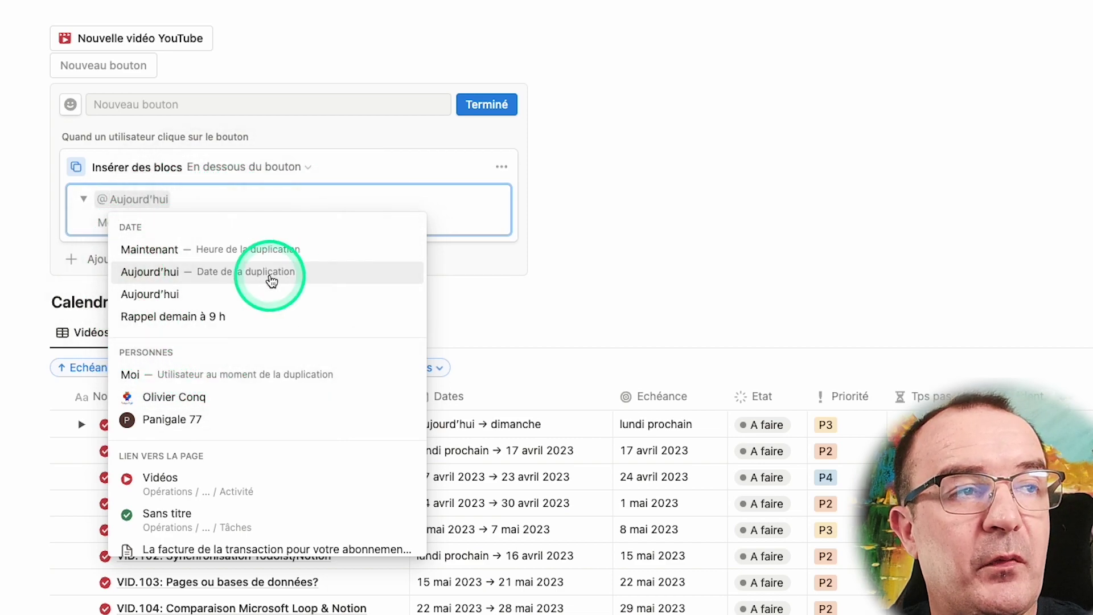
click(159, 273)
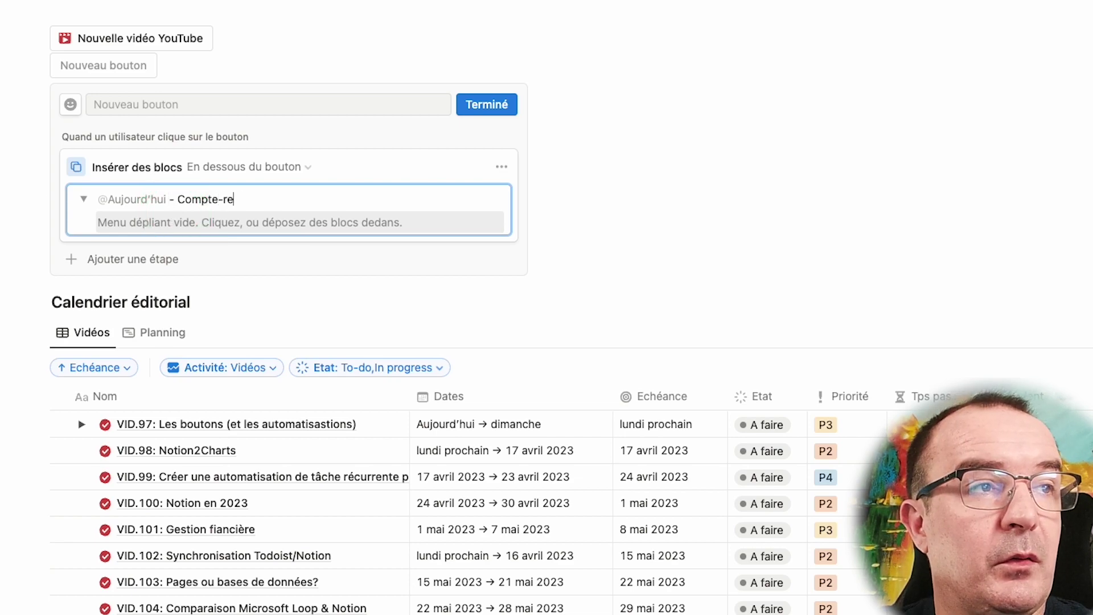
Step: Add a two-column layout inside the toggle, with "Notes" in the first column and "Participants" in the second
click(188, 230)
text(/2 col)
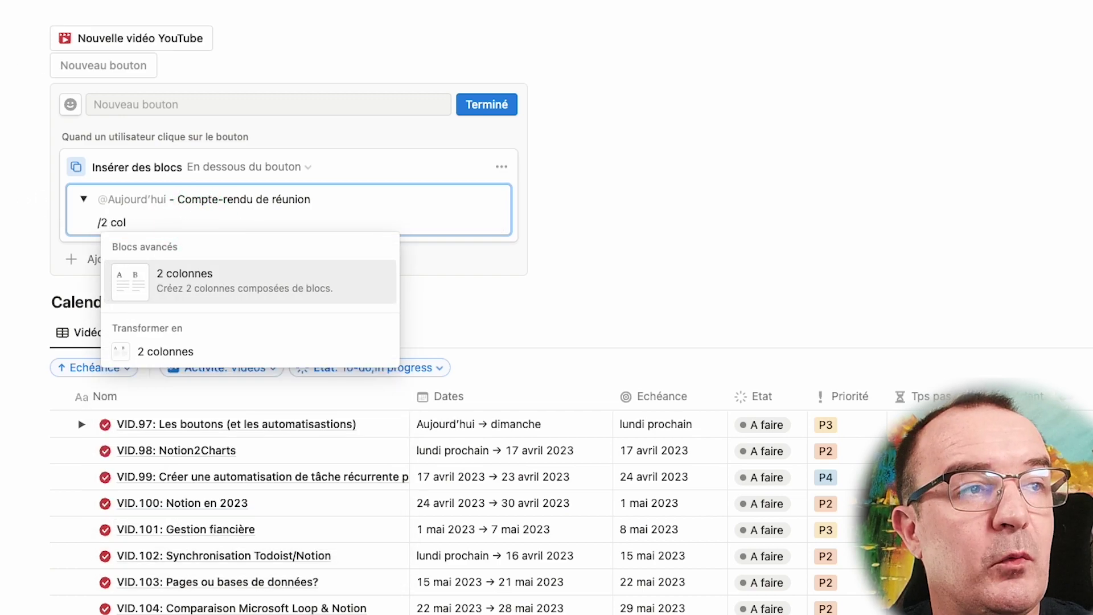
click(228, 283)
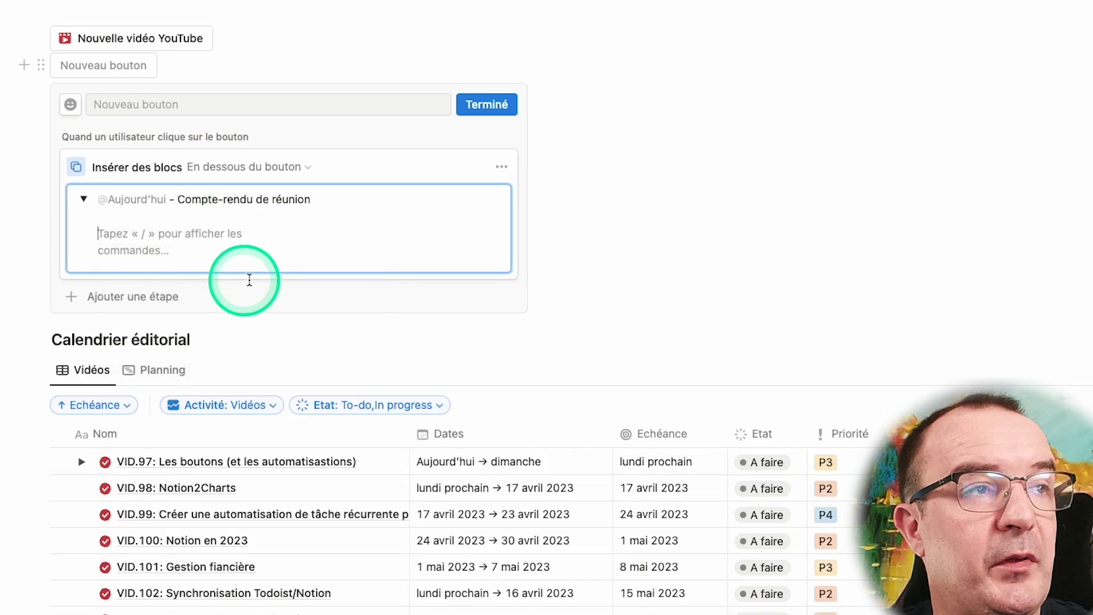
text(N)
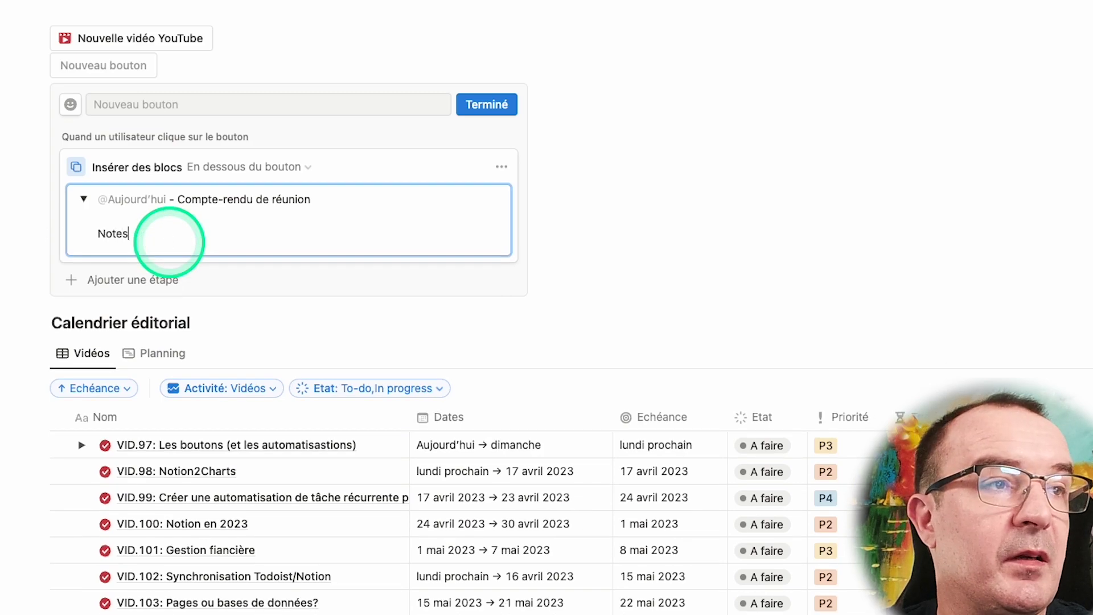
text(otes)
click(382, 236)
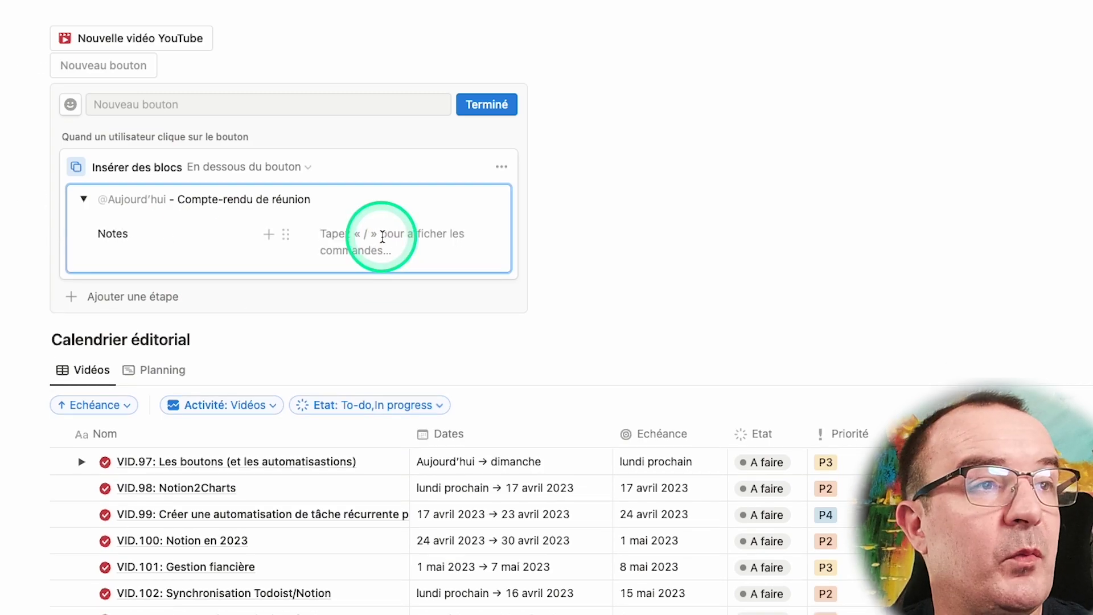
text(Participants)
key(Return)
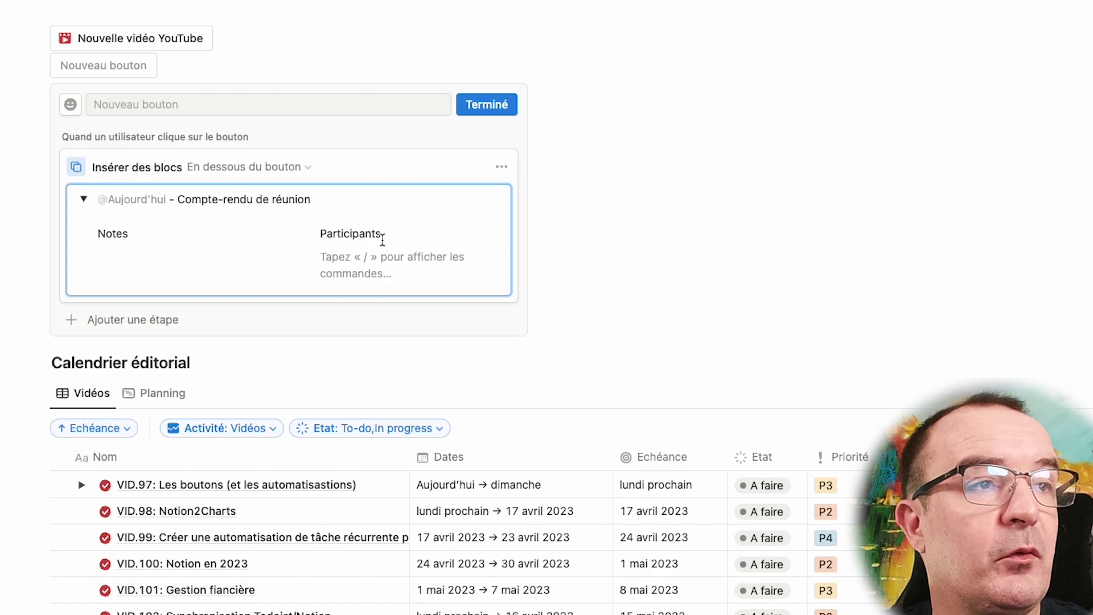
Step: Name the button "CR de réunion", finish its configuration and run it, checking the contents of the inserted toggle
click(174, 105)
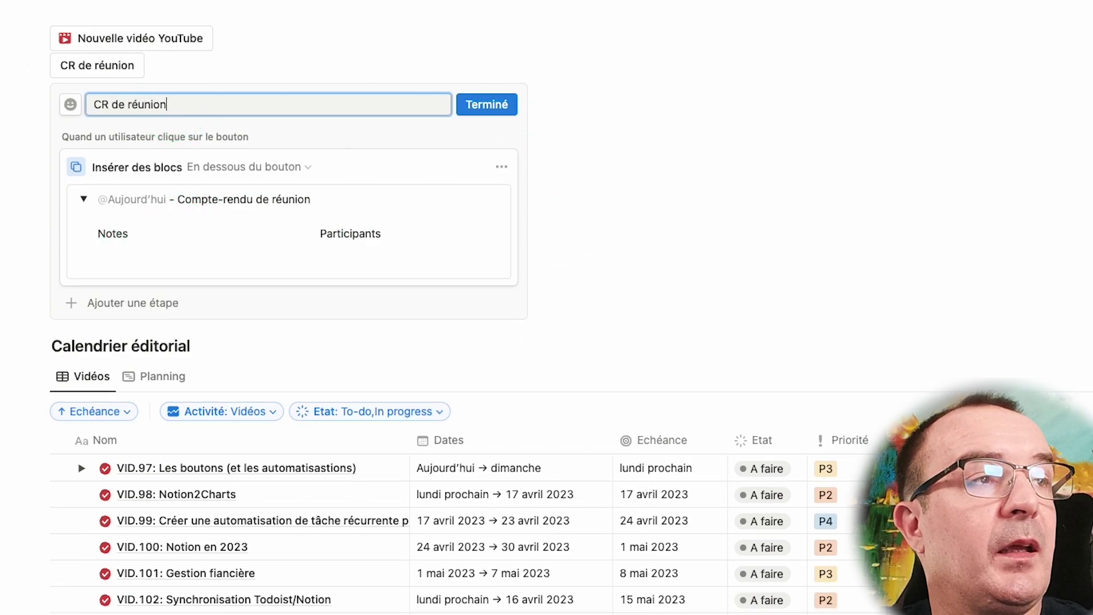
click(484, 105)
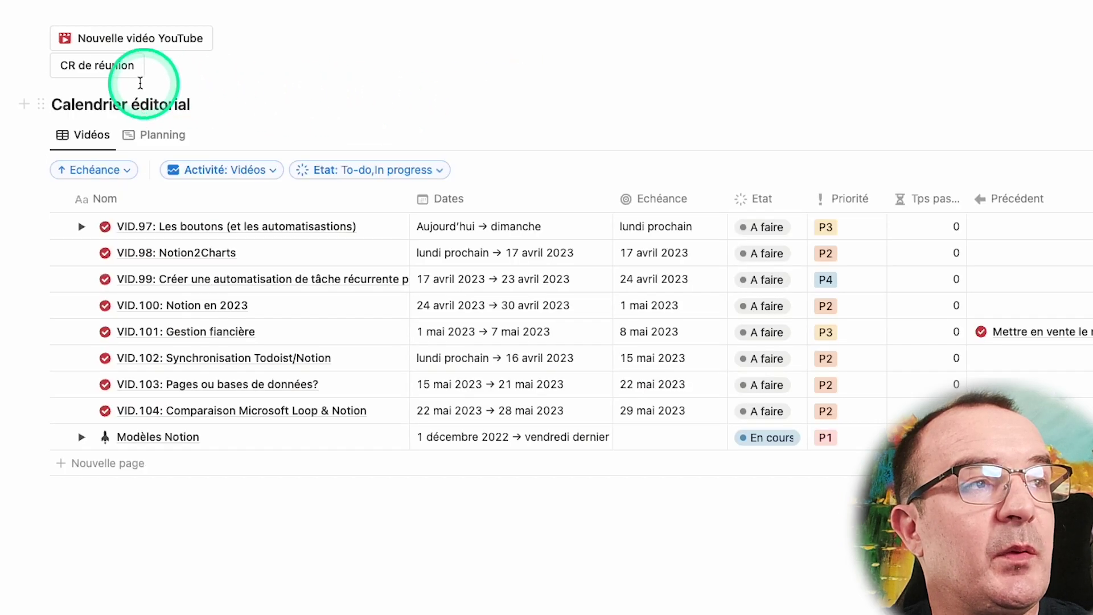
click(95, 73)
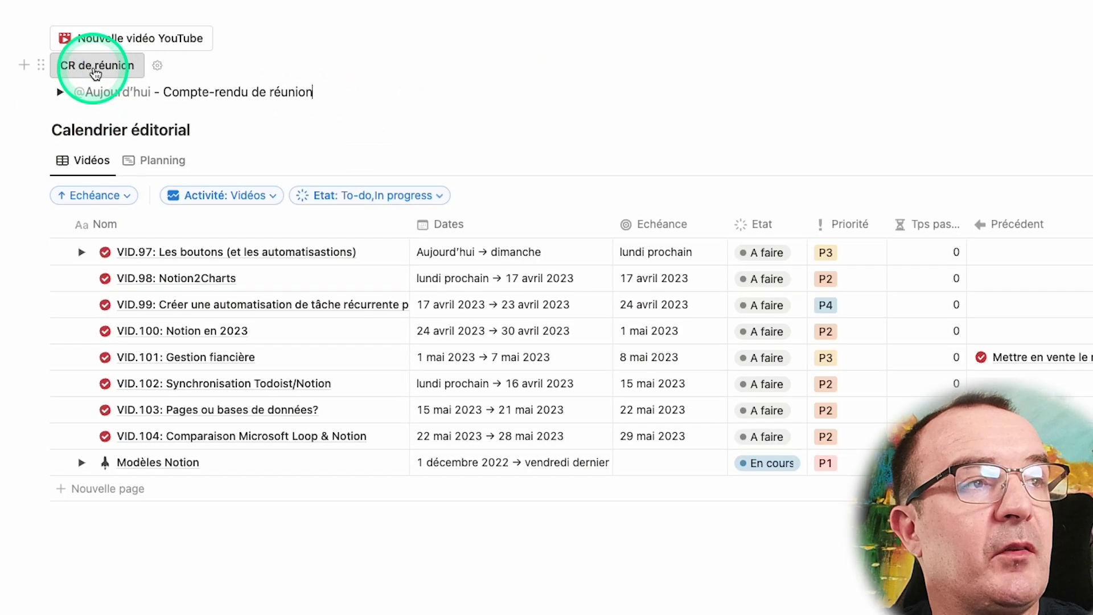
click(60, 92)
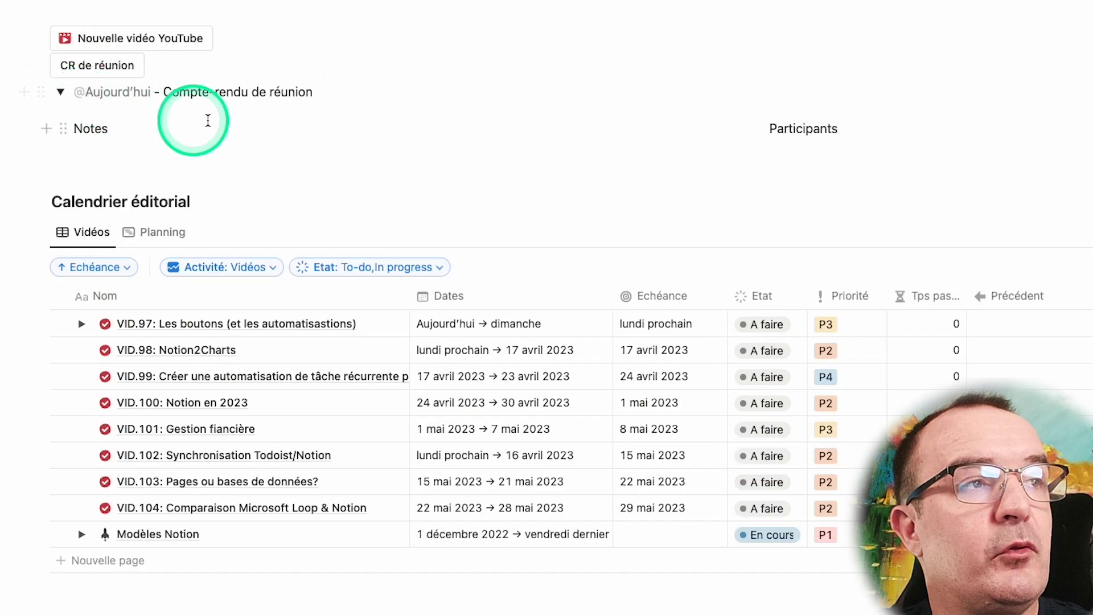
click(59, 92)
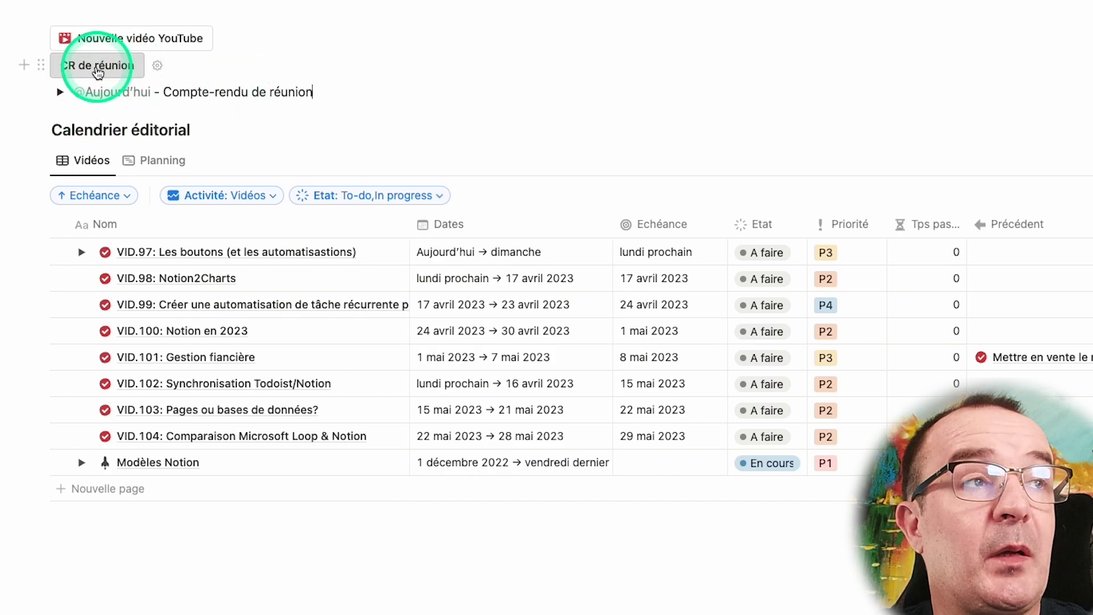
Step: Change the CR de réunion button's block insertion position to "Au-dessus du bouton" and finish its configuration
click(159, 68)
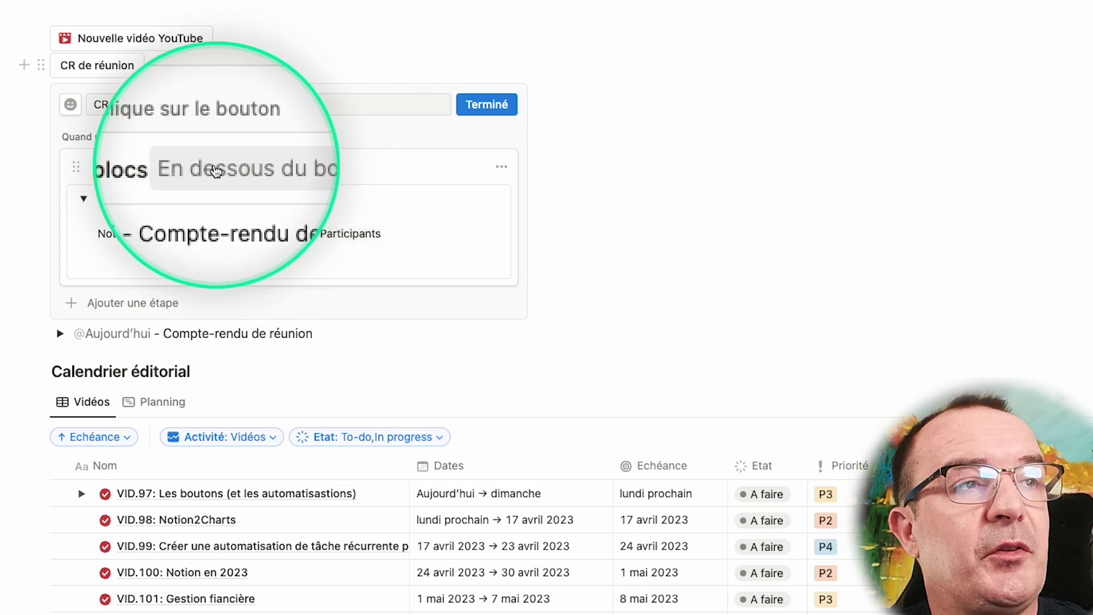
click(290, 170)
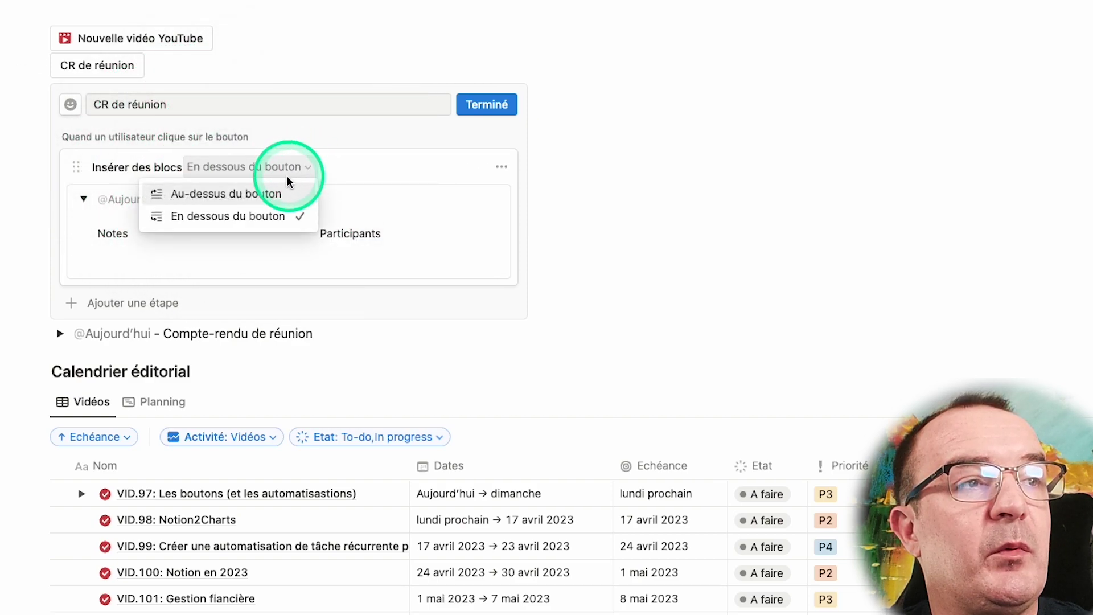
click(266, 194)
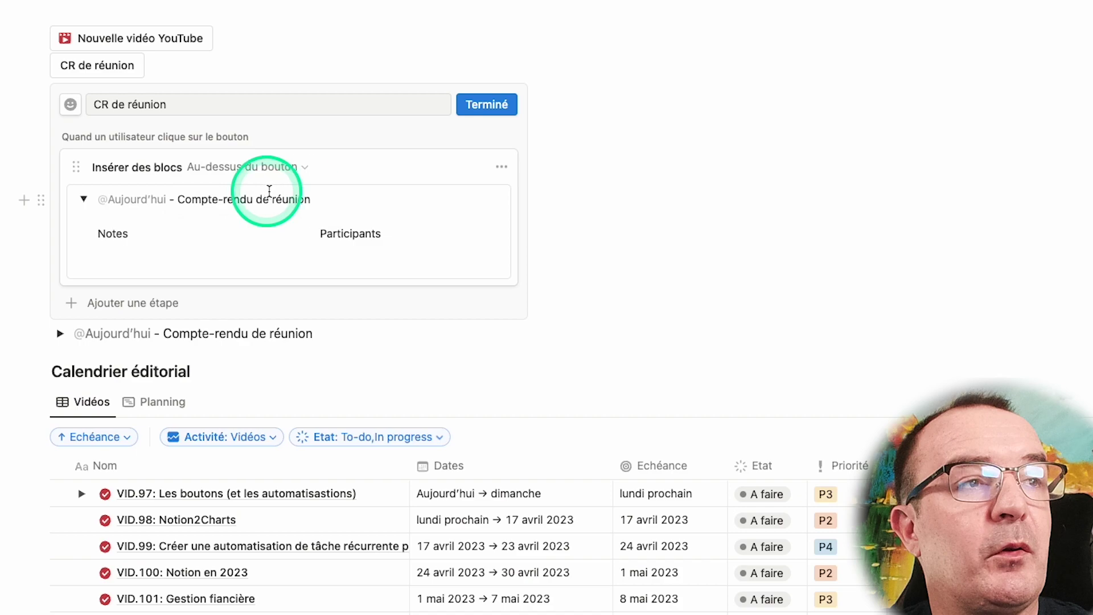
click(487, 105)
Step: Run the CR de réunion button five times to insert meeting report toggles above it
click(83, 65)
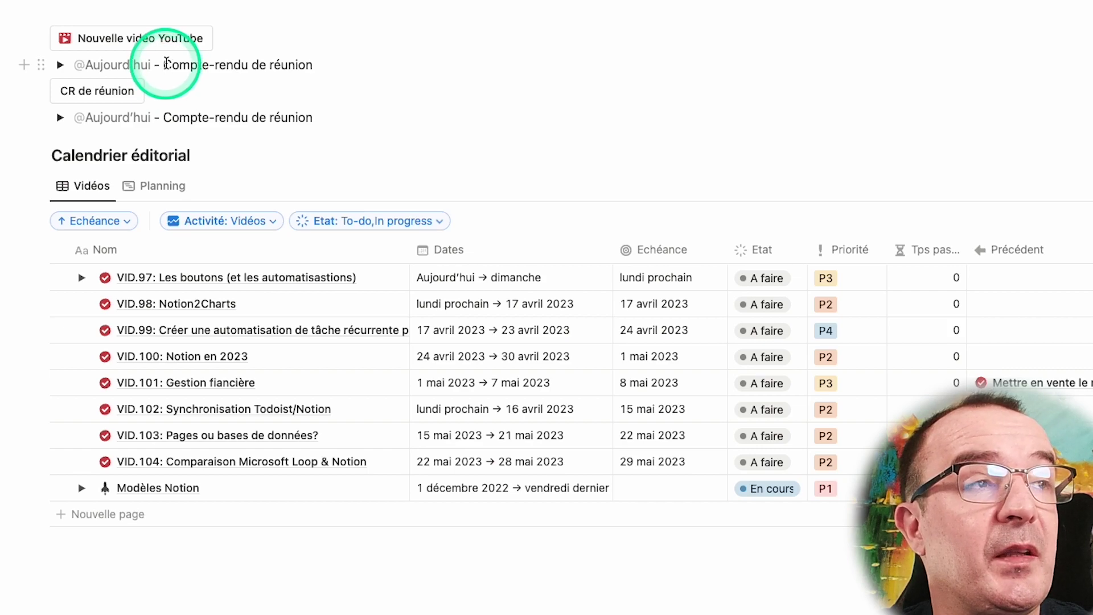
click(108, 91)
click(110, 117)
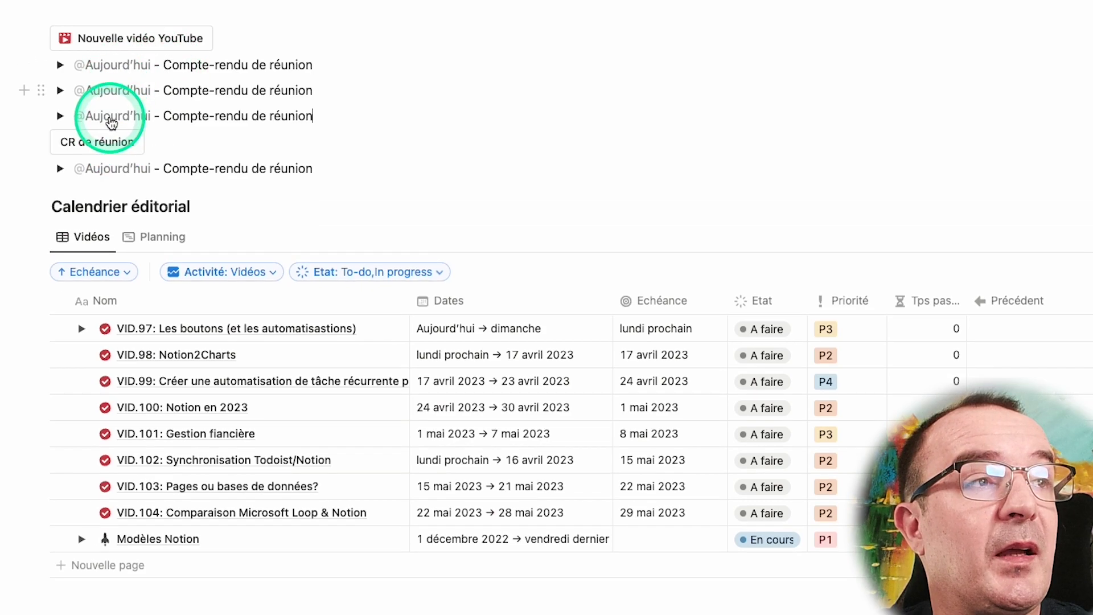
click(112, 149)
click(114, 166)
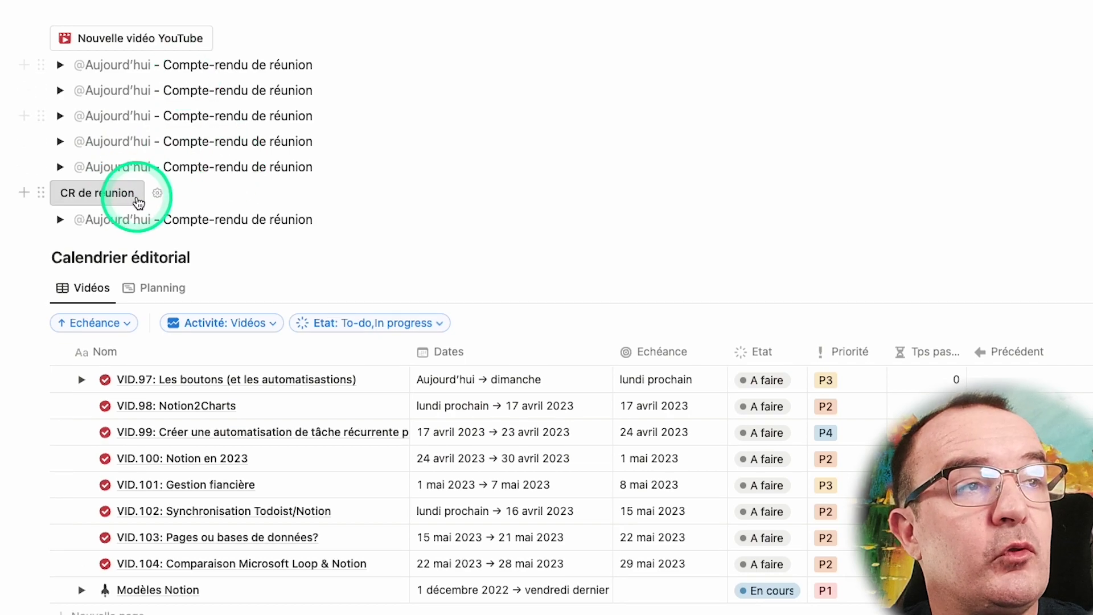